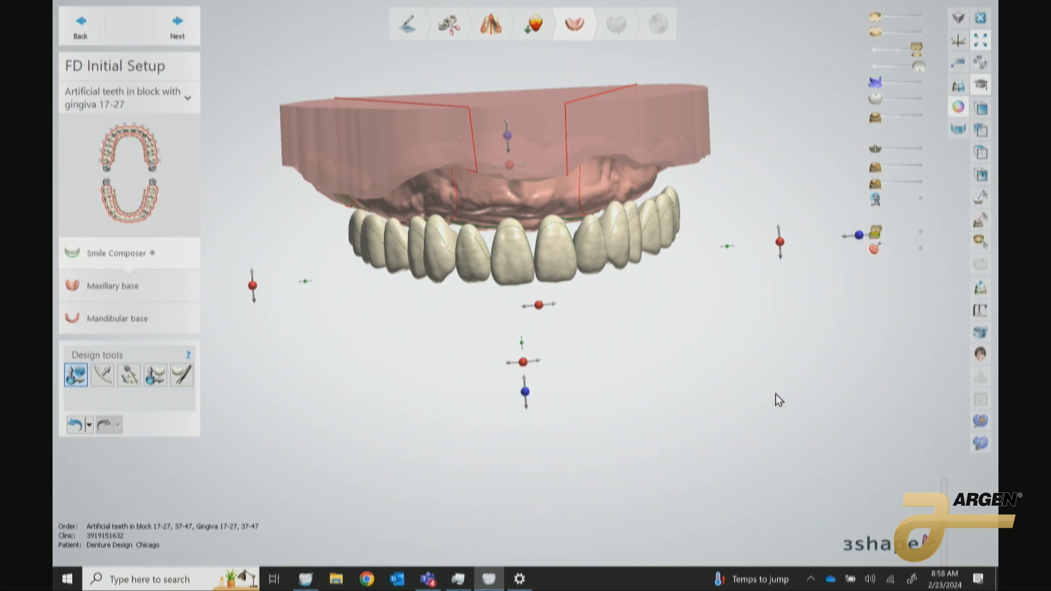
# Step: Hide the upper teeth and show only the maxillary scan, without texture colours, in an occlusal view
pyautogui.moveTo(664, 500); pyautogui.dragTo(639, 387, button='right')
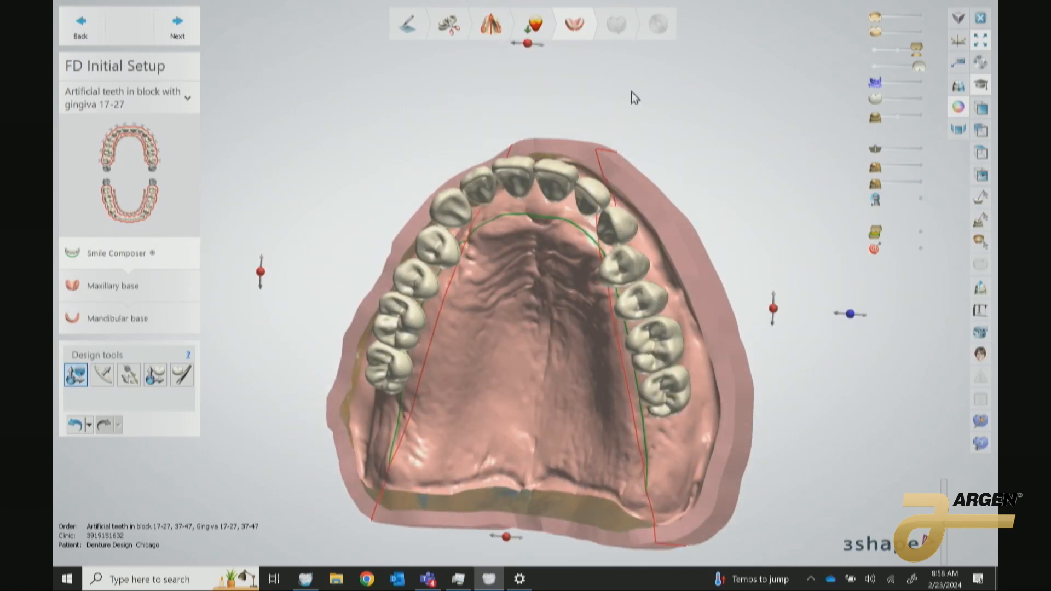
pyautogui.moveTo(475, 278); pyautogui.dragTo(550, 391, button='right')
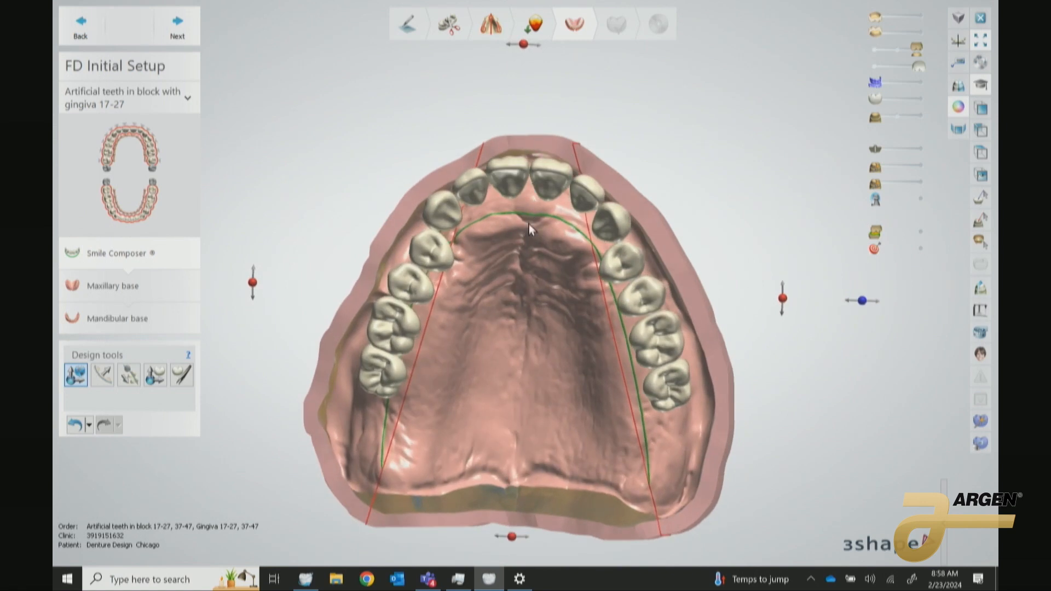
pyautogui.click(874, 69)
pyautogui.moveTo(686, 150); pyautogui.dragTo(675, 237, button='right')
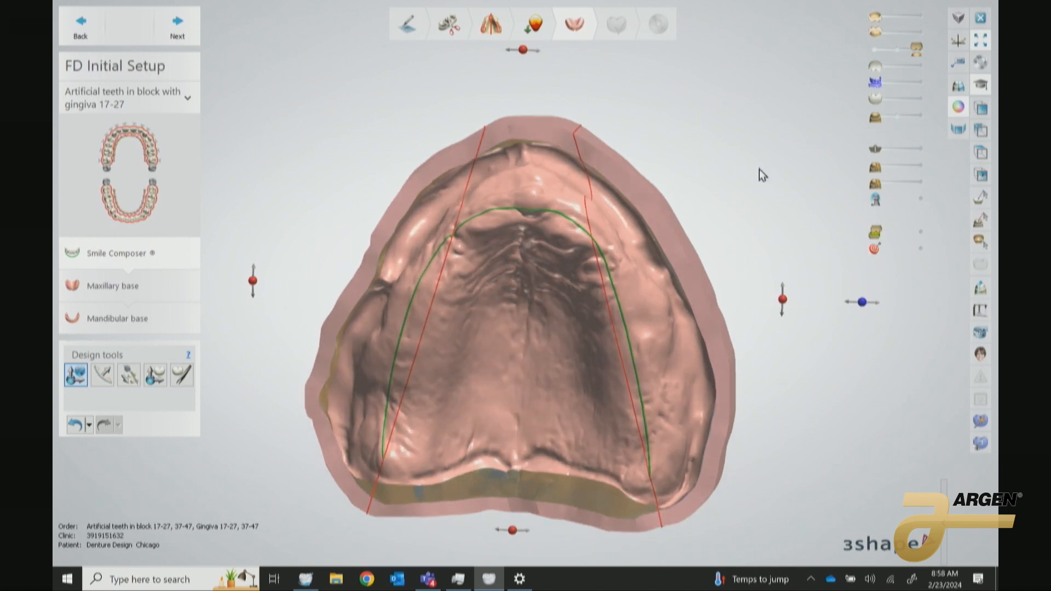
pyautogui.click(922, 17)
pyautogui.click(875, 49)
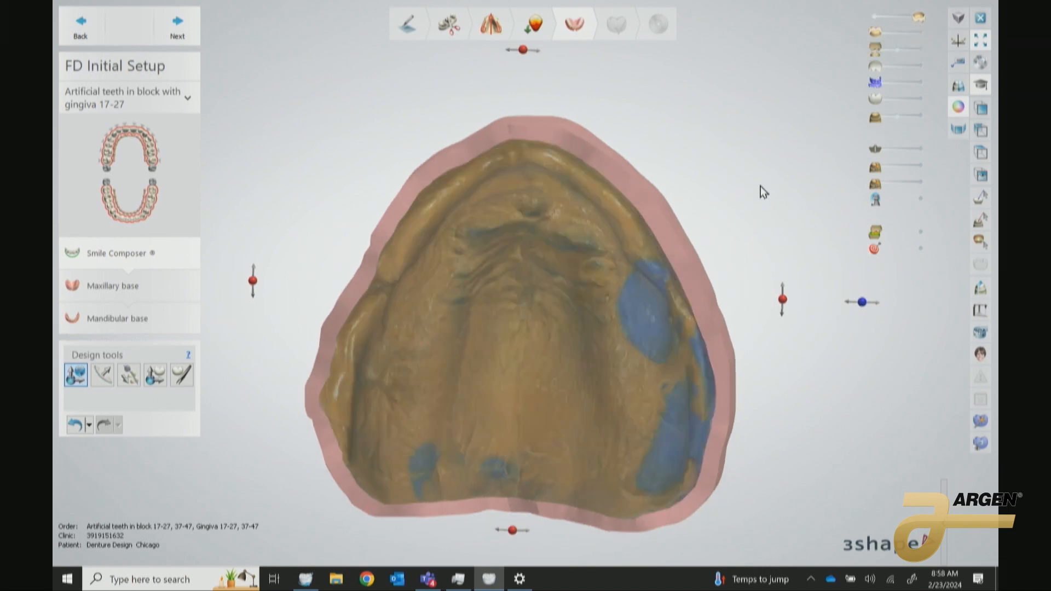
pyautogui.click(958, 106)
pyautogui.moveTo(814, 354); pyautogui.dragTo(817, 363, button='right')
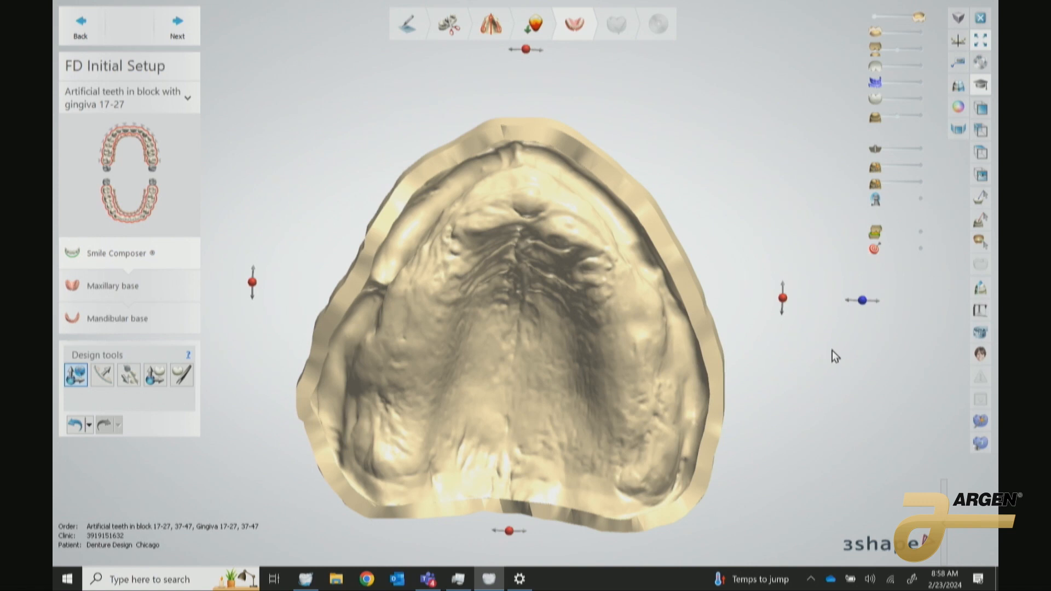
# Step: Show the upper teeth and cut a front-to-back 2D cross section through the midline of the maxillary scan
pyautogui.click(923, 61)
pyautogui.moveTo(817, 390)
pyautogui.mouseDown(button='right')
pyautogui.moveTo(826, 380)
pyautogui.moveTo(817, 387)
pyautogui.mouseUp(button='right')
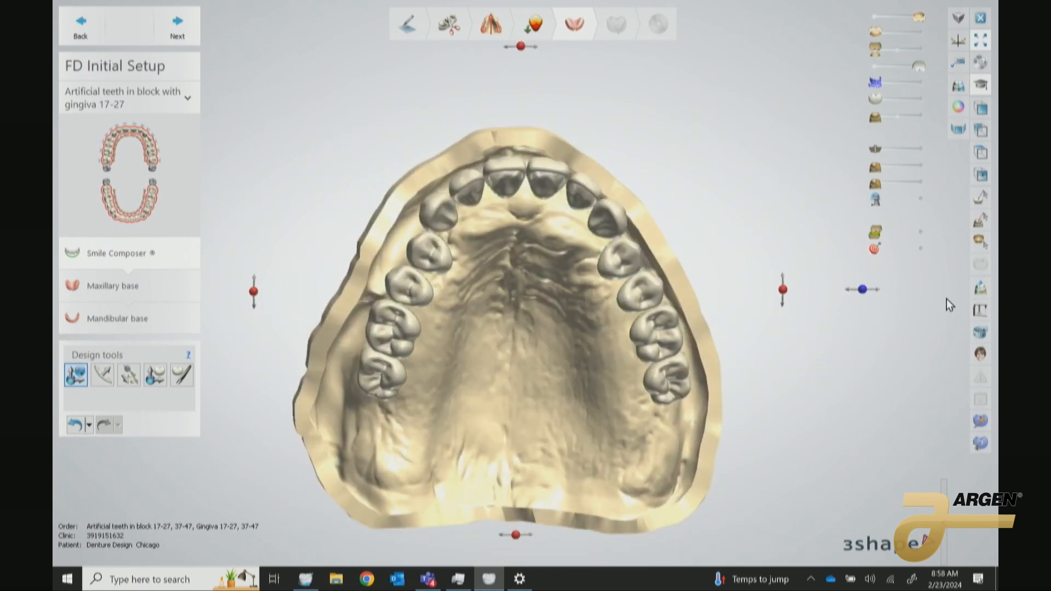
pyautogui.click(977, 290)
pyautogui.moveTo(517, 144); pyautogui.dragTo(515, 534)
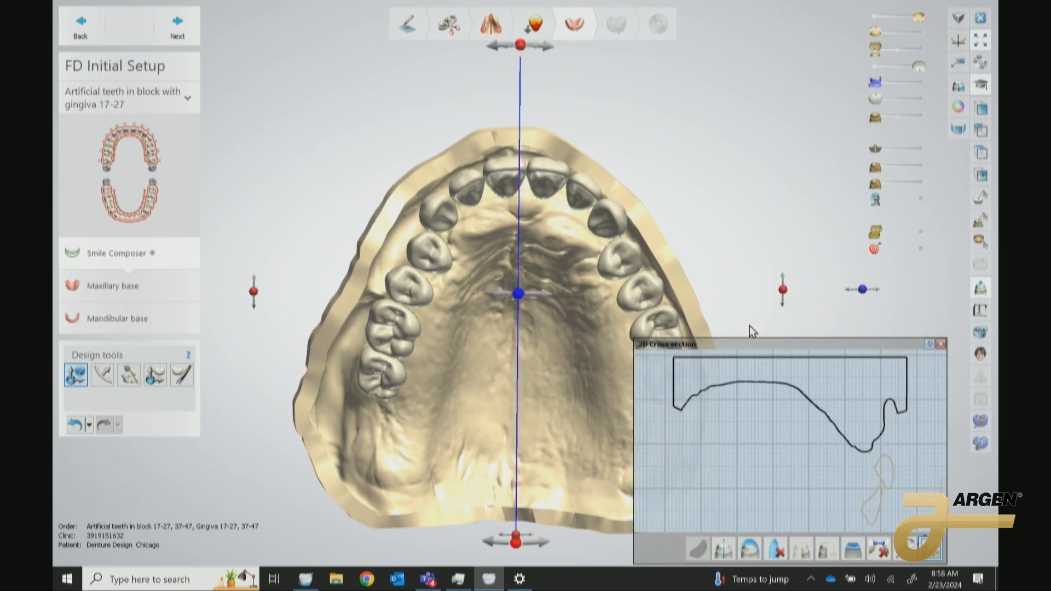
# Step: Enlarge the 2D cross section, examine the upper incisor outline against the ridge crest, and close the section
pyautogui.doubleClick(748, 343)
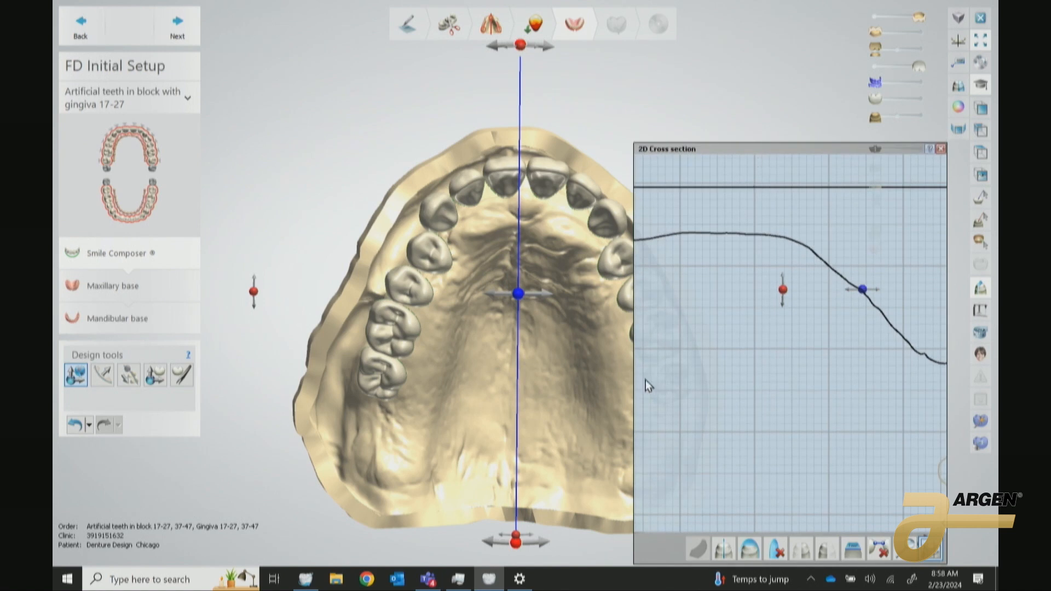
pyautogui.moveTo(634, 376); pyautogui.dragTo(452, 391)
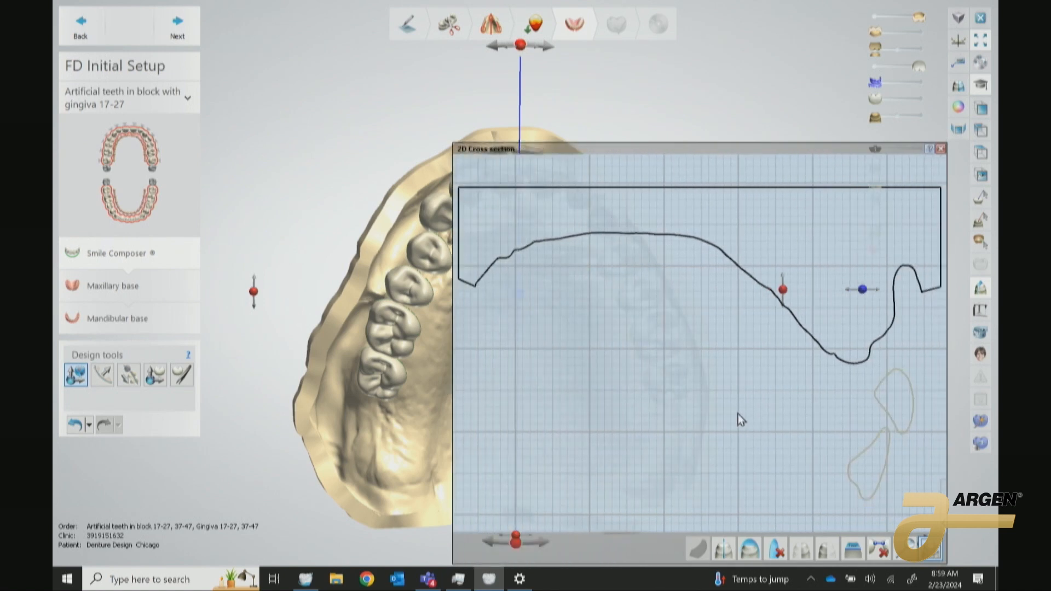
pyautogui.moveTo(842, 378); pyautogui.dragTo(652, 359, button='middle')
pyautogui.scroll(7, 736, 404)
pyautogui.moveTo(797, 386); pyautogui.dragTo(833, 434, button='middle')
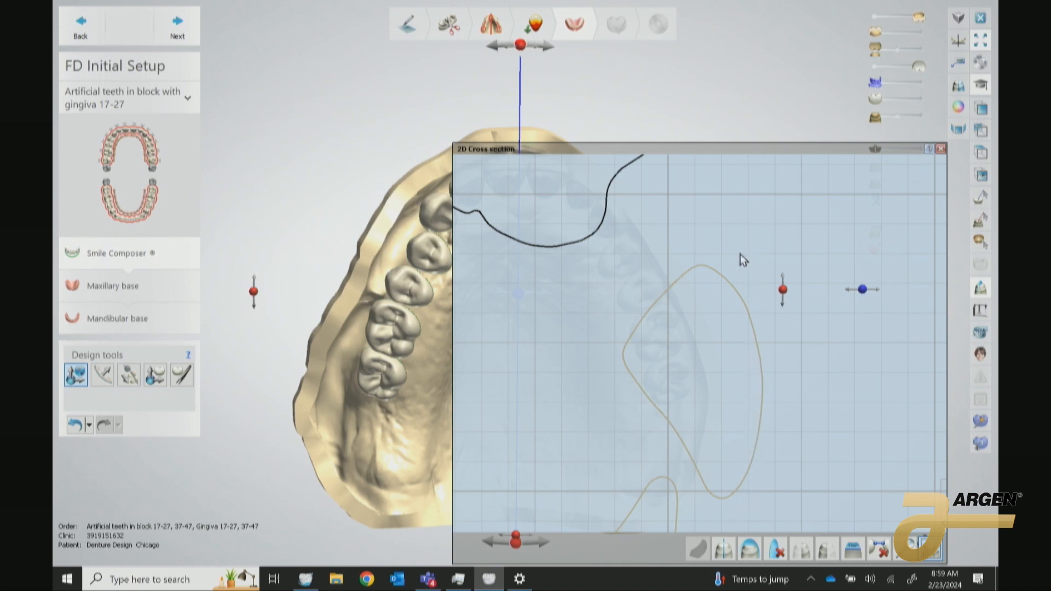
pyautogui.moveTo(546, 248)
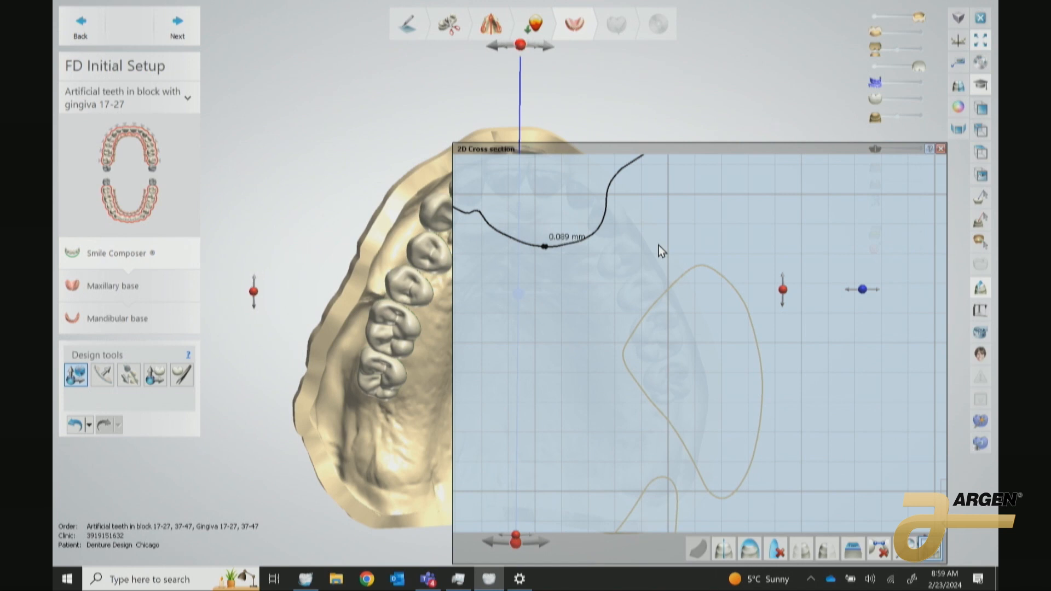
pyautogui.click(940, 149)
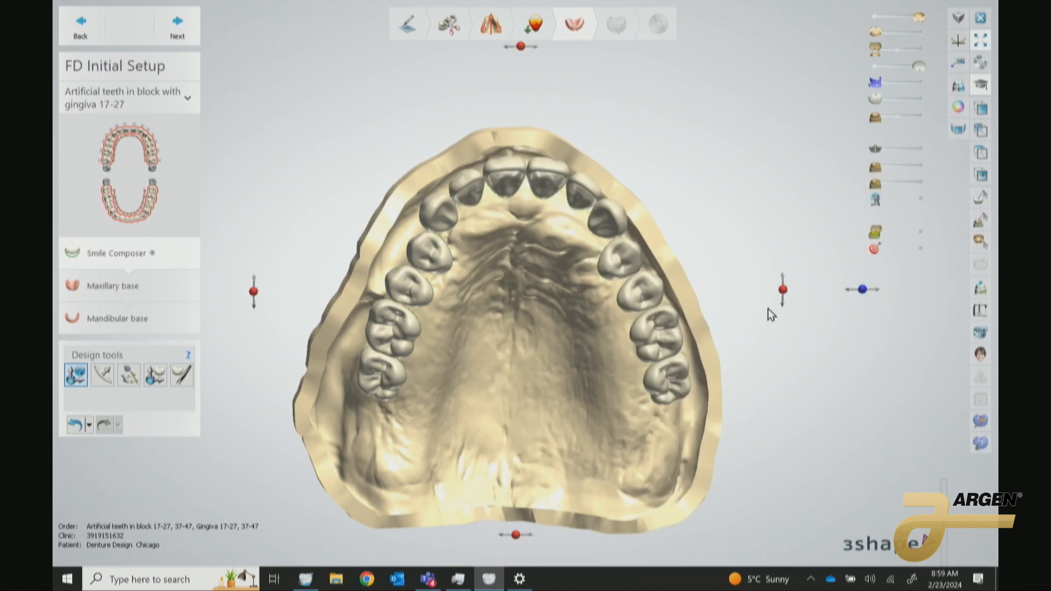
# Step: Hide the upper teeth and cut a new 2D cross section from side to side across the anterior maxillary ridge
pyautogui.moveTo(768, 309); pyautogui.dragTo(745, 272, button='right')
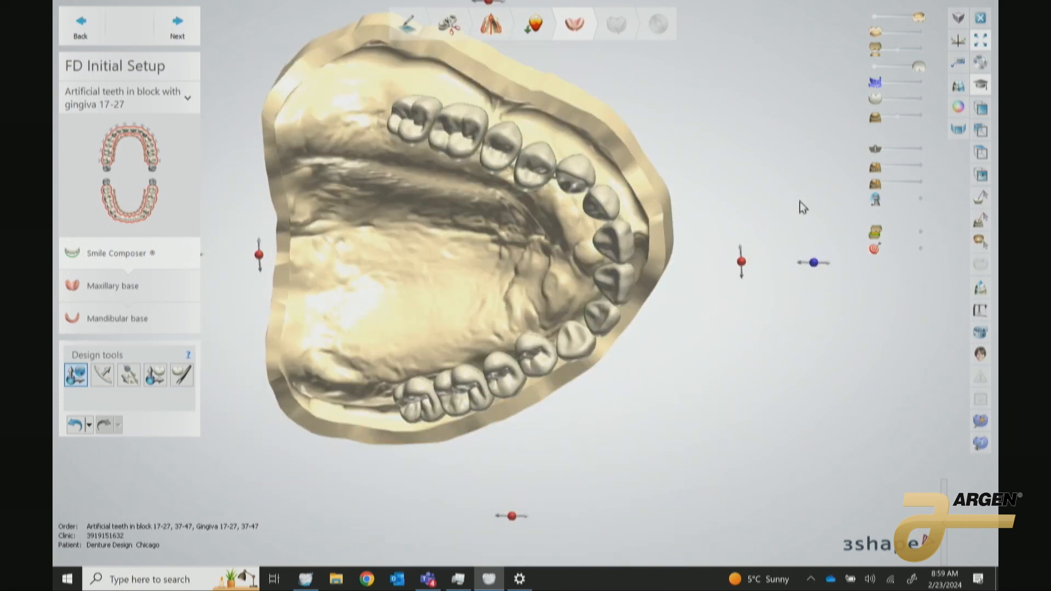
pyautogui.click(875, 65)
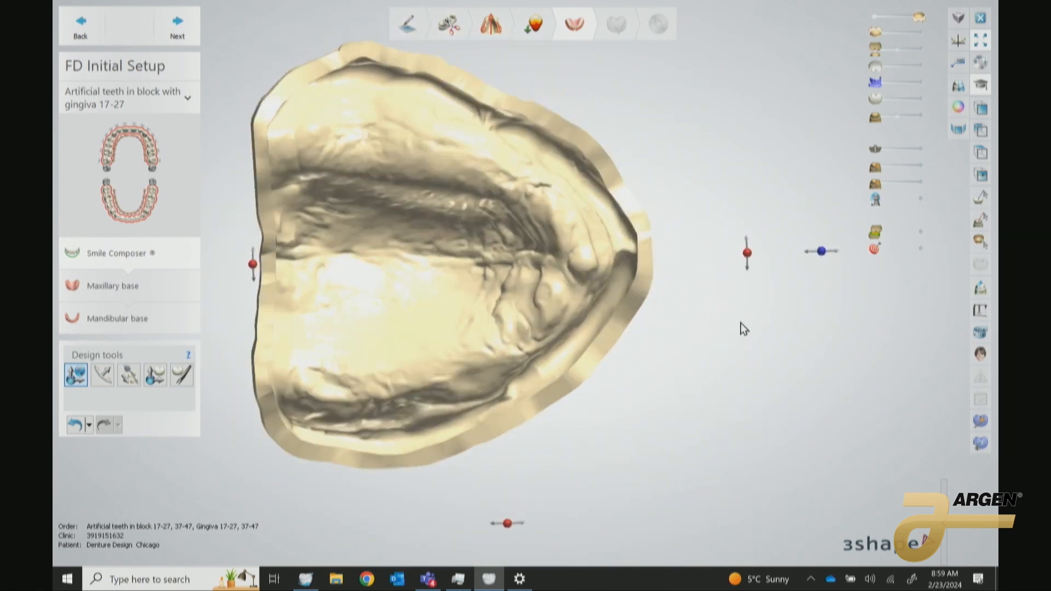
pyautogui.click(981, 290)
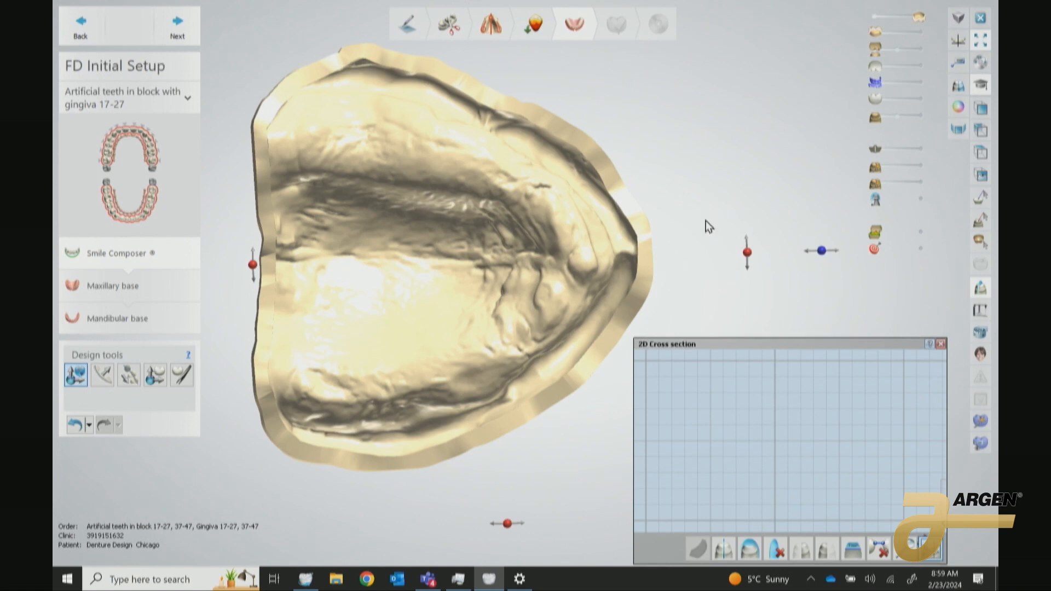
pyautogui.moveTo(726, 339); pyautogui.dragTo(851, 335)
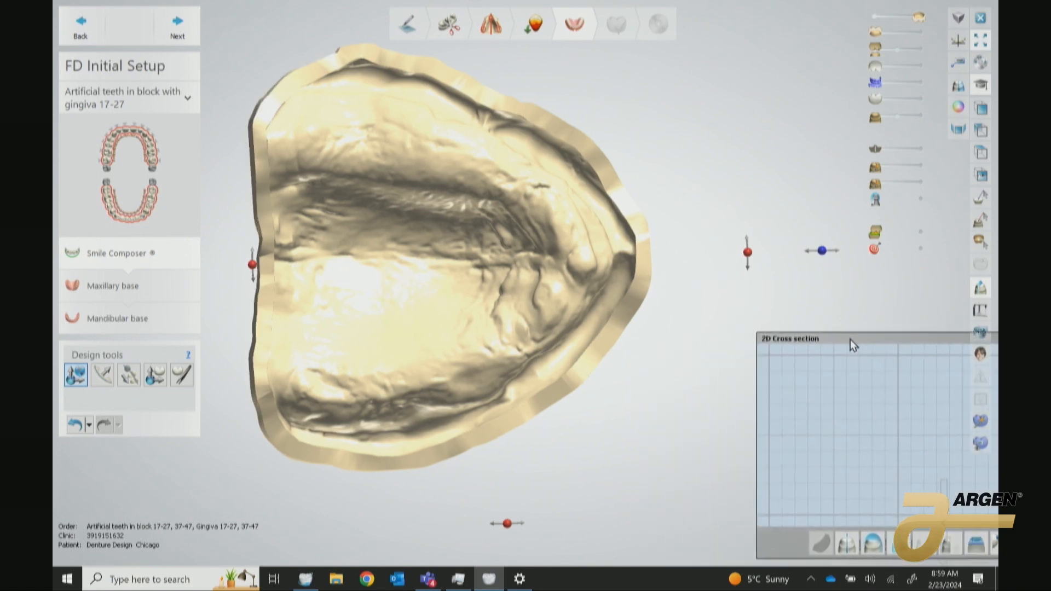
pyautogui.moveTo(617, 104); pyautogui.dragTo(646, 535)
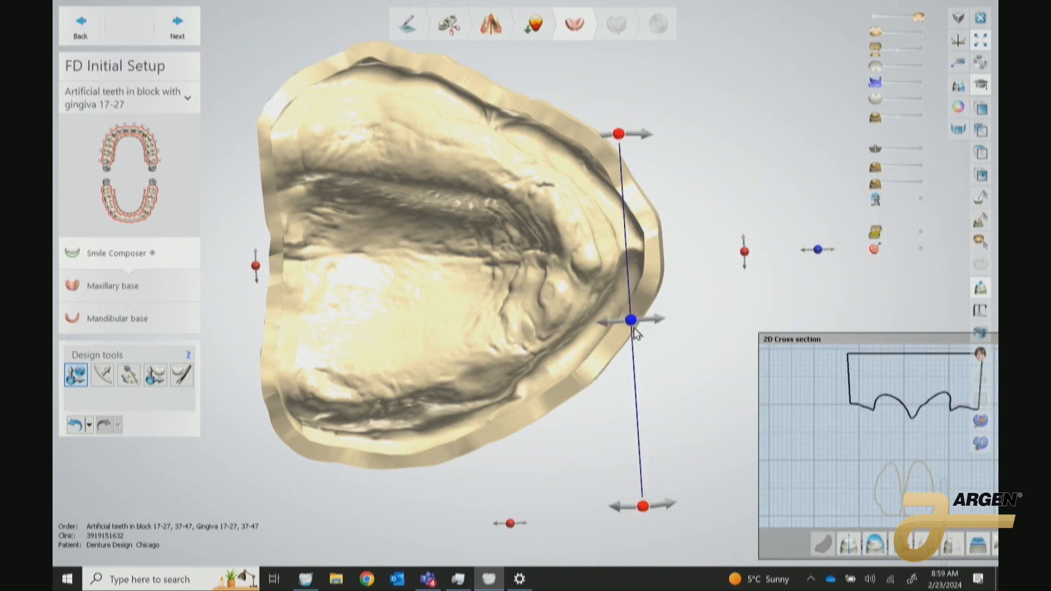
# Step: Adjust the cross-section plane's position and angle at the front of the maxillary ridge
pyautogui.moveTo(635, 326); pyautogui.dragTo(666, 300, button='right')
pyautogui.moveTo(631, 198); pyautogui.dragTo(620, 203)
pyautogui.moveTo(669, 267); pyautogui.dragTo(678, 346, button='right')
pyautogui.moveTo(627, 342); pyautogui.dragTo(634, 345)
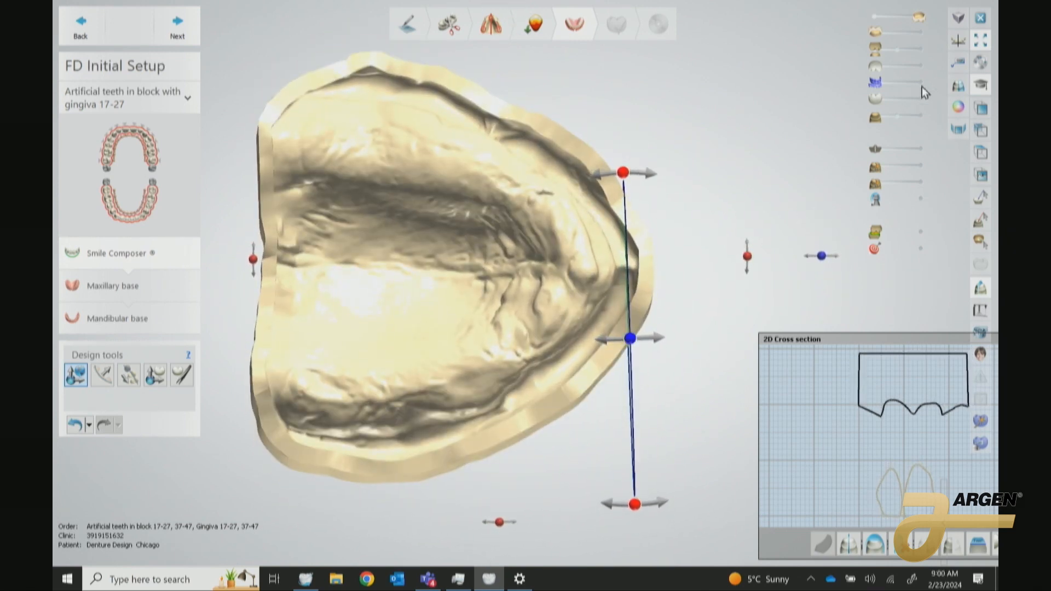
# Step: Show the upper teeth and inspect the incisors against the section plane from the side and the occlusal view
pyautogui.click(920, 67)
pyautogui.moveTo(708, 365); pyautogui.dragTo(652, 258, button='right')
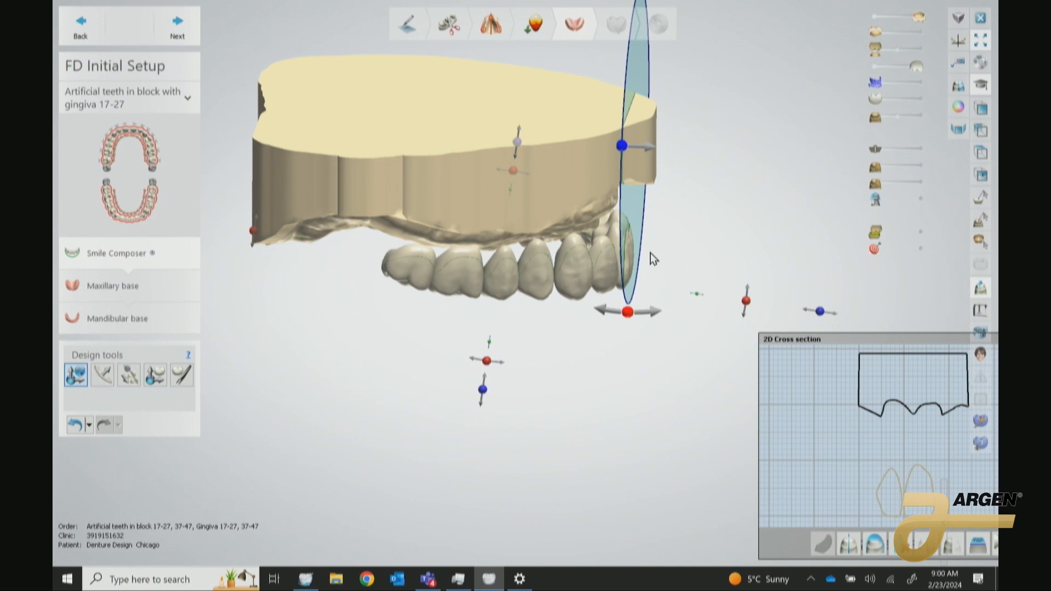
pyautogui.moveTo(624, 374); pyautogui.dragTo(629, 226, button='right')
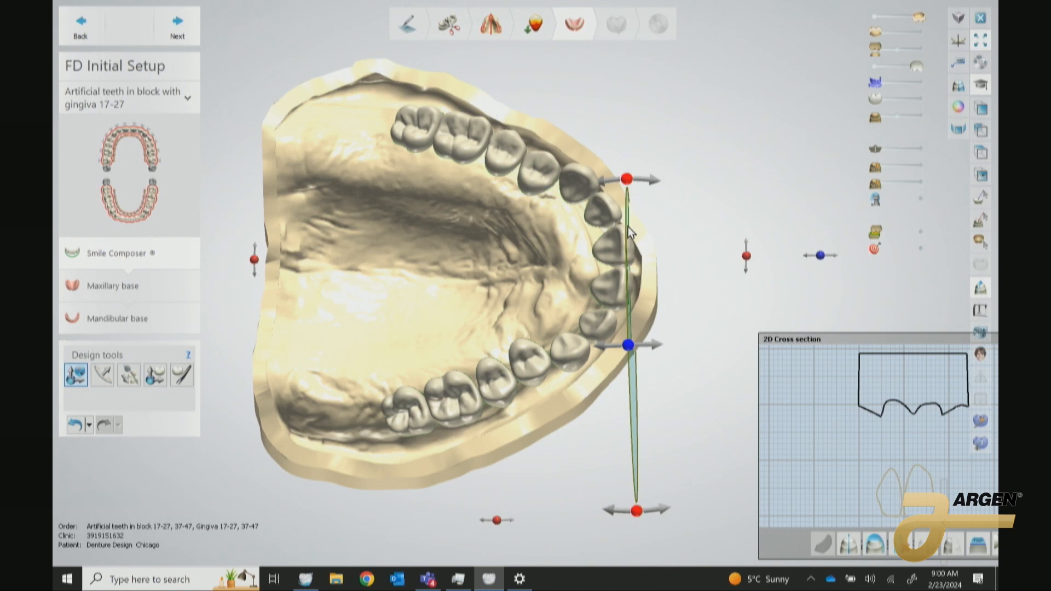
pyautogui.moveTo(513, 286); pyautogui.dragTo(435, 181, button='right')
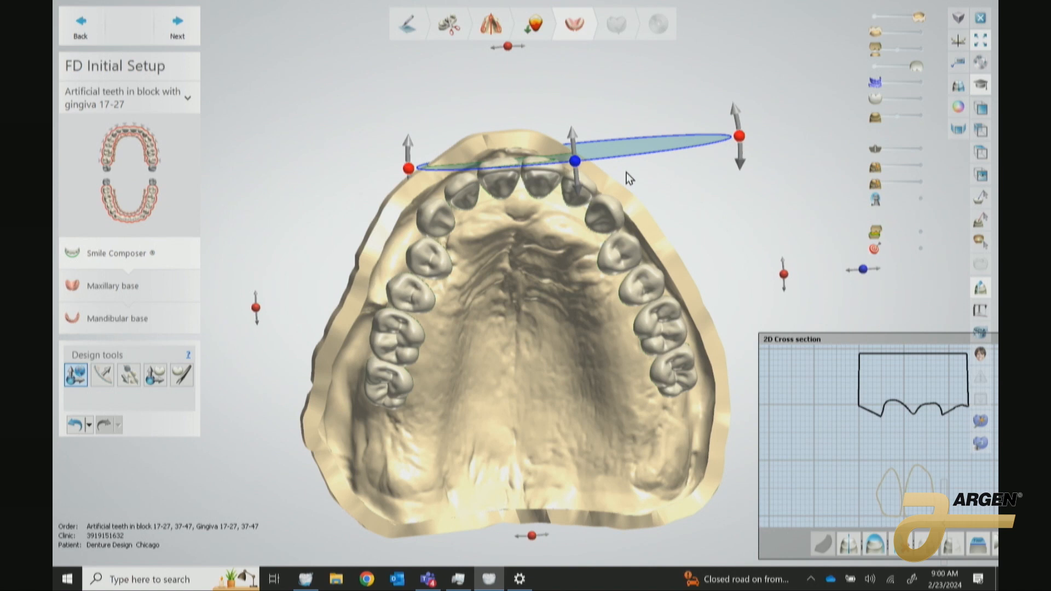
# Step: Hide the upper teeth and close the anterior cross section
pyautogui.click(874, 67)
pyautogui.moveTo(883, 340); pyautogui.dragTo(748, 355)
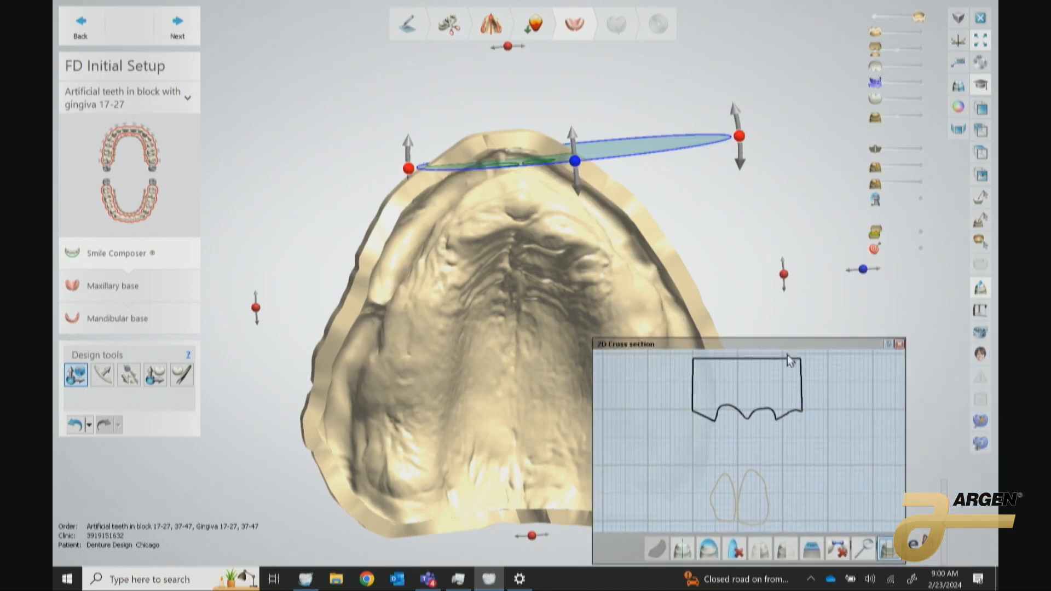
pyautogui.click(900, 344)
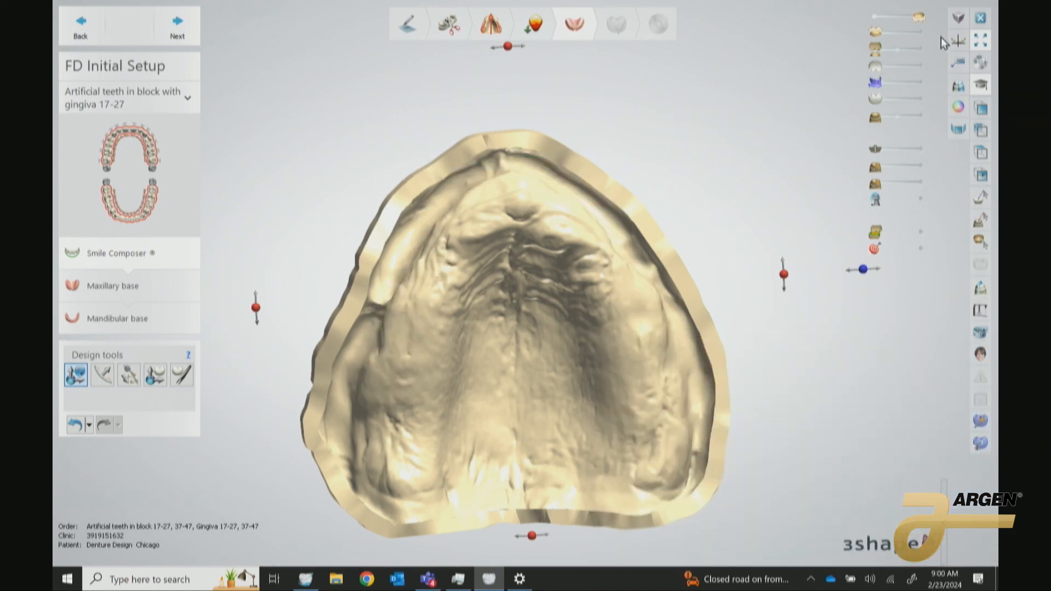
# Step: Replace the maxillary scan with the lower teeth and the marked mandibular model, viewed from the occlusal side
pyautogui.click(921, 99)
pyautogui.click(922, 117)
pyautogui.click(875, 17)
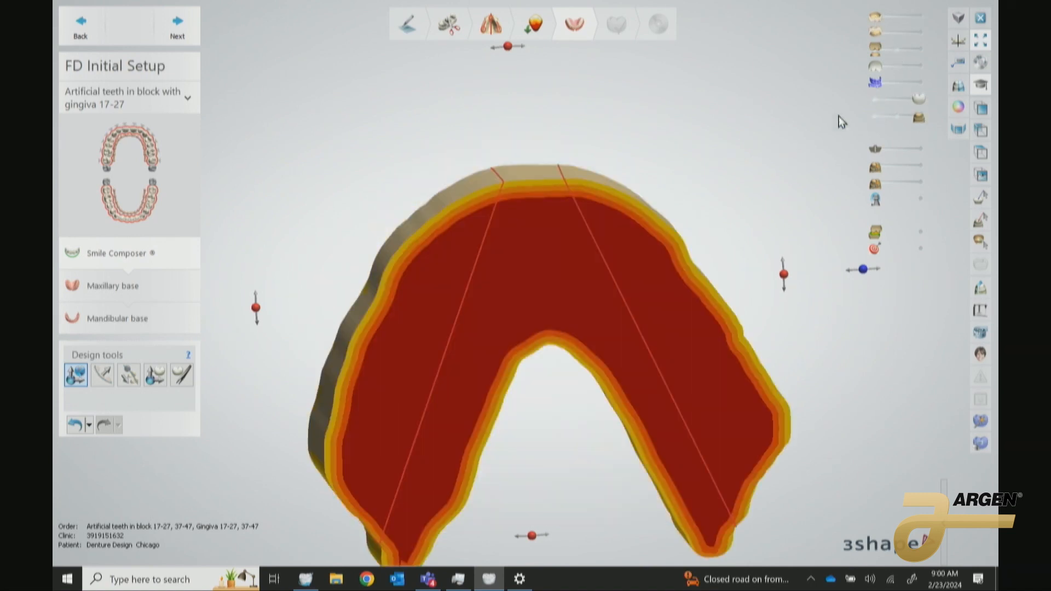
pyautogui.moveTo(788, 118); pyautogui.dragTo(760, 310, button='right')
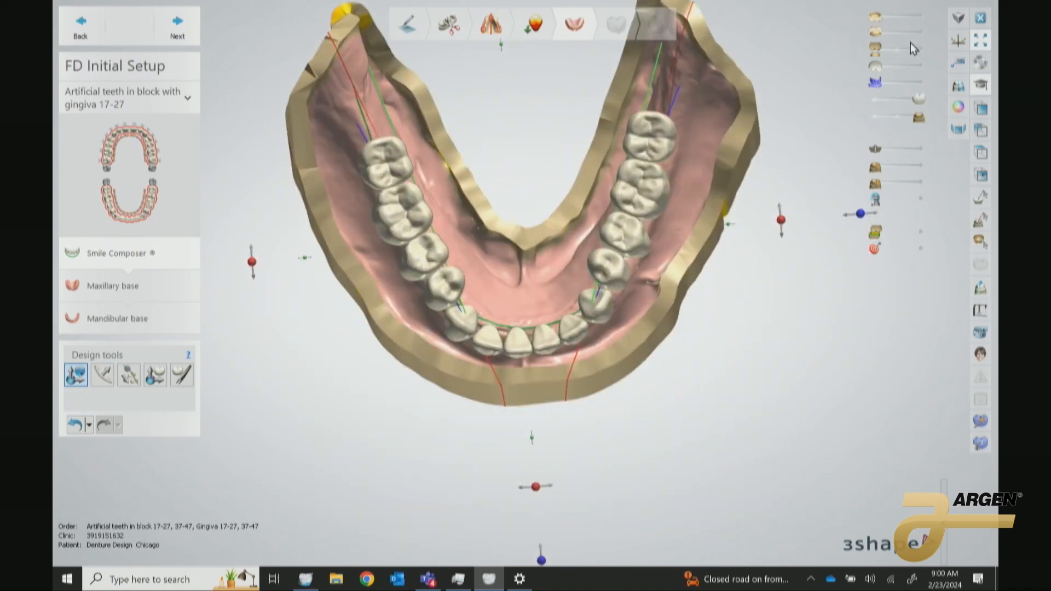
# Step: Hide the lower teeth, inspect the marked mandibular ridge, and replace the marked model with the plain mandibular scan
pyautogui.click(874, 117)
pyautogui.click(922, 117)
pyautogui.click(876, 100)
pyautogui.moveTo(739, 291); pyautogui.dragTo(712, 326, button='right')
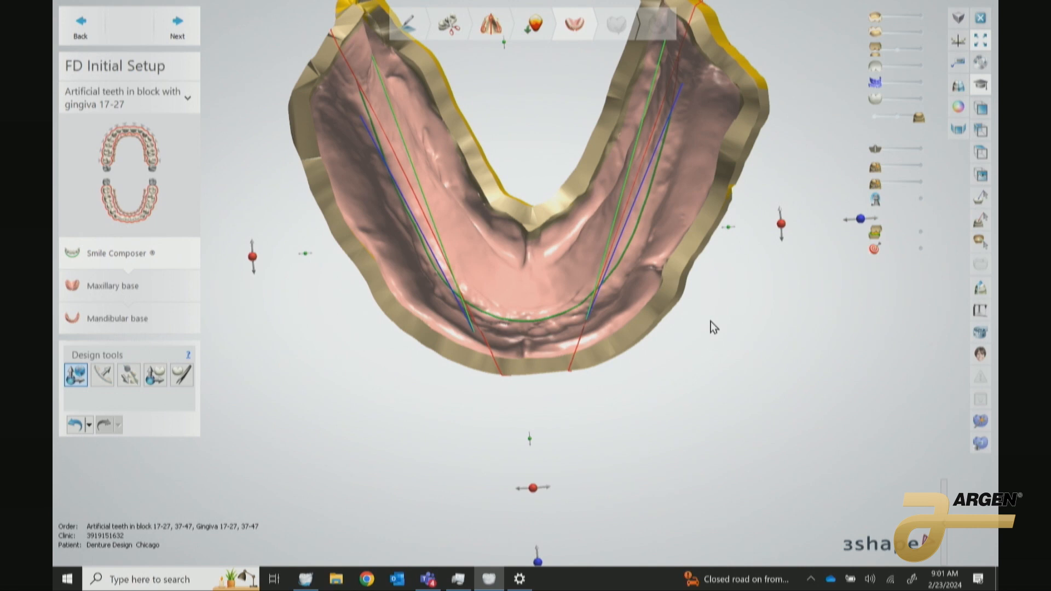
pyautogui.click(877, 117)
pyautogui.click(920, 34)
pyautogui.moveTo(756, 285); pyautogui.dragTo(746, 425, button='right')
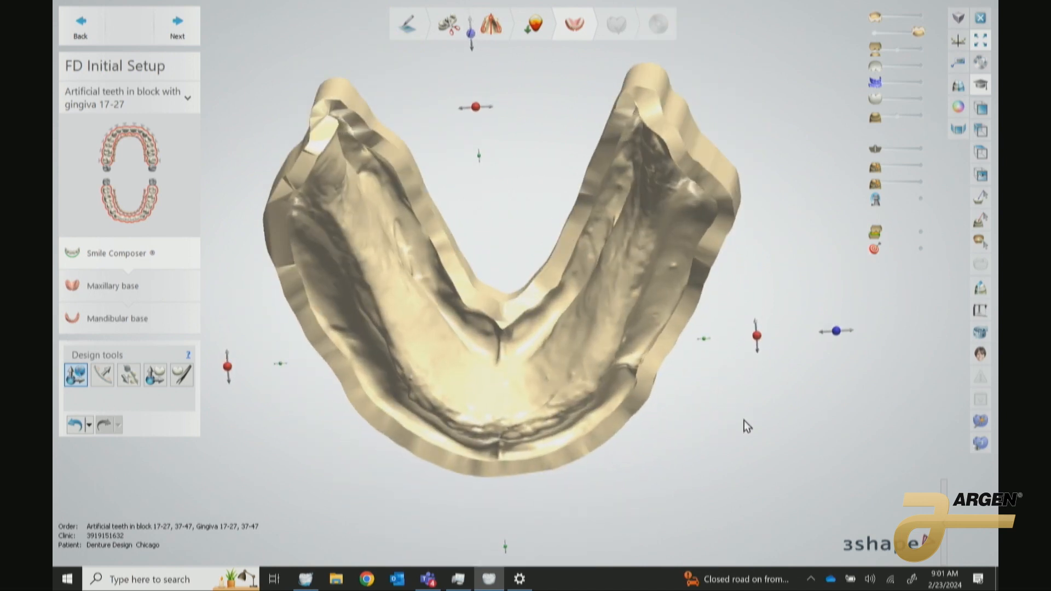
# Step: Cut a 2D cross section lengthwise along the right posterior mandibular ridge and align its plane with the ridge crest
pyautogui.click(983, 293)
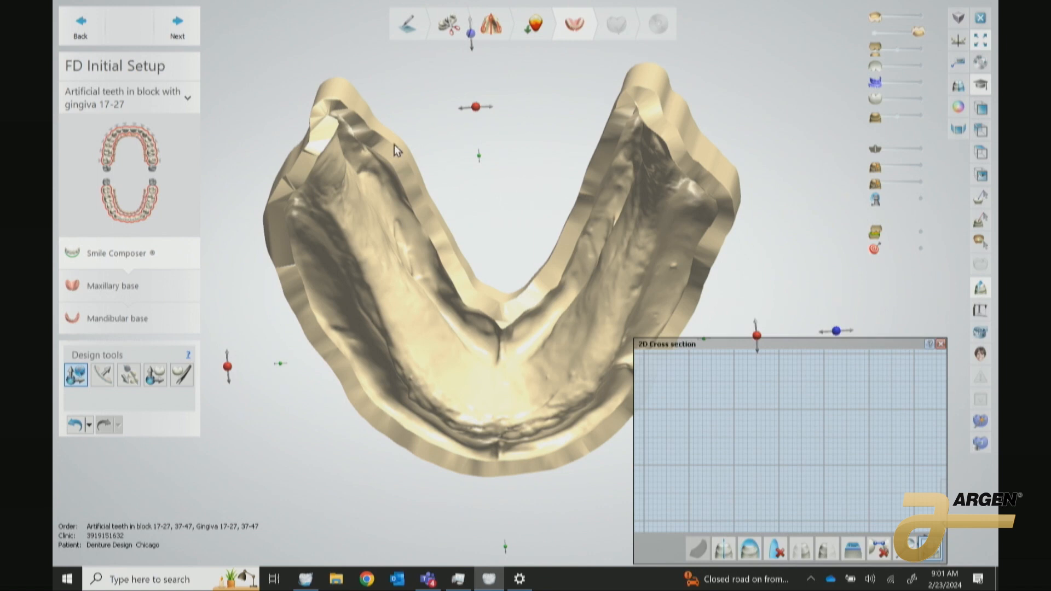
pyautogui.moveTo(281, 74); pyautogui.dragTo(505, 542)
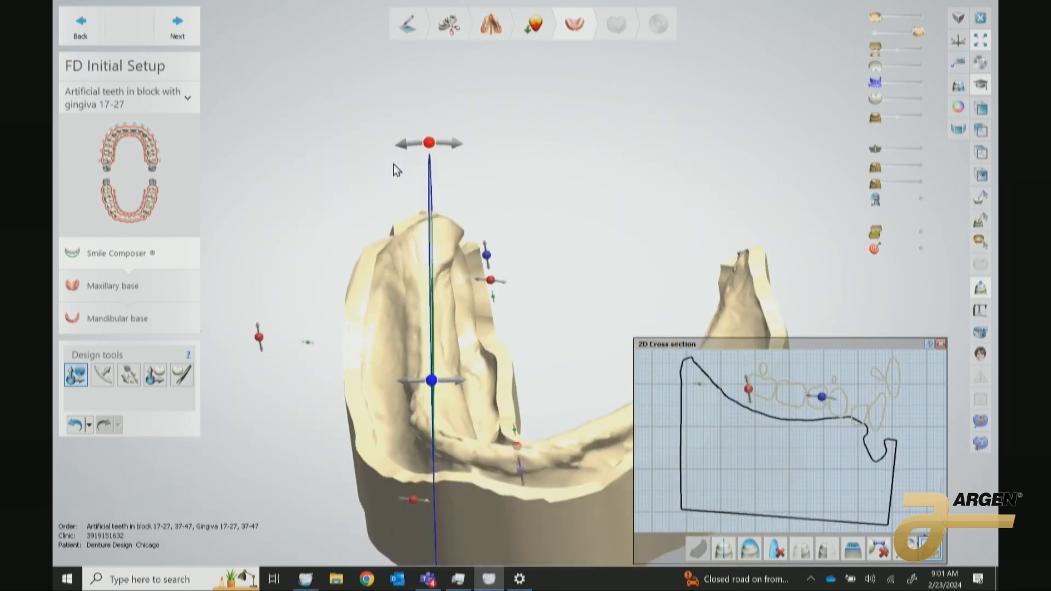
pyautogui.moveTo(426, 166); pyautogui.dragTo(413, 164)
pyautogui.moveTo(450, 178); pyautogui.dragTo(462, 234, button='right')
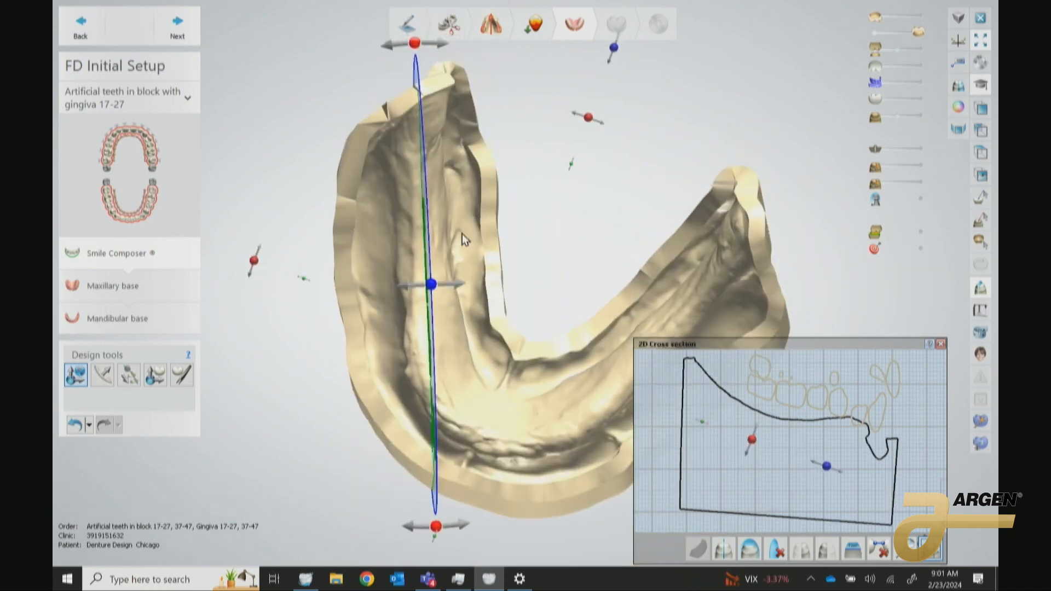
pyautogui.moveTo(431, 285); pyautogui.dragTo(426, 287)
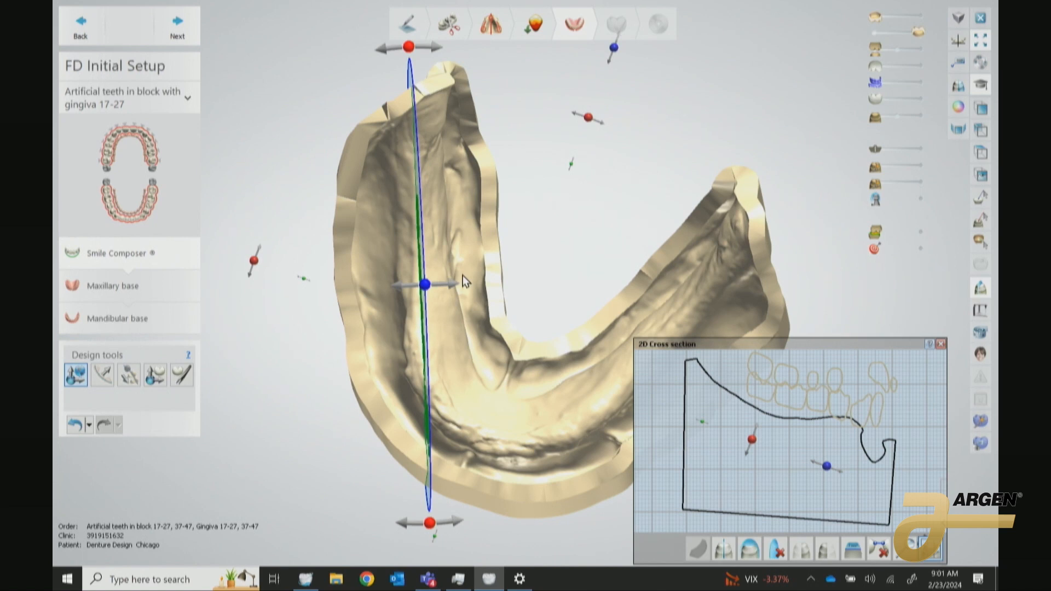
# Step: Show the lower teeth, check the posterior teeth against the section plane along the ridge, and close the cross section
pyautogui.click(921, 101)
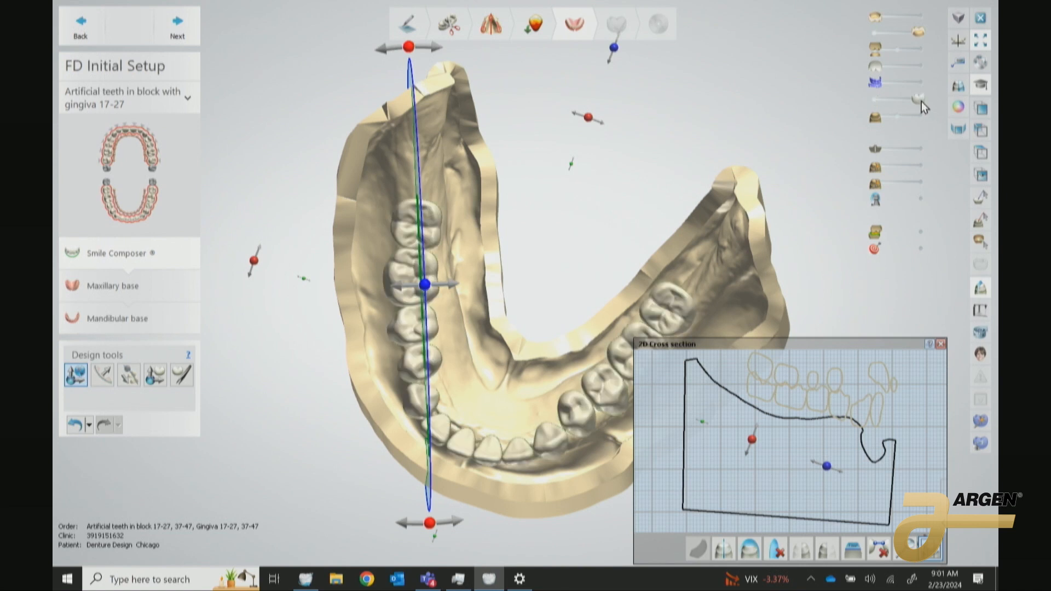
pyautogui.moveTo(681, 211); pyautogui.dragTo(570, 254, button='right')
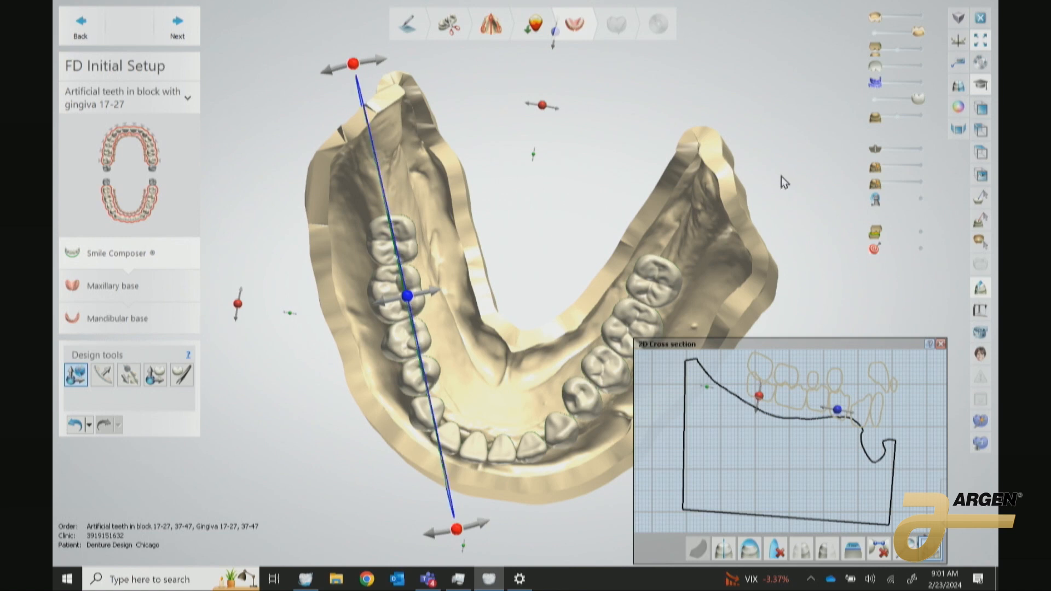
pyautogui.click(941, 343)
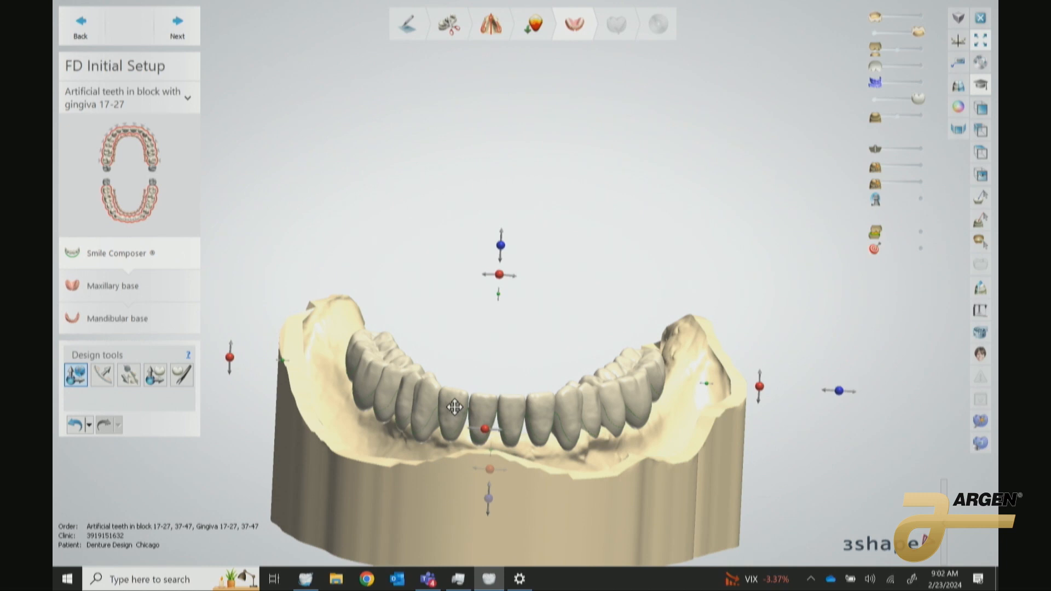
# Step: Show the upper teeth and the marked maxillary model above the mandibular scan, and hide the lower teeth
pyautogui.click(922, 65)
pyautogui.click(921, 50)
pyautogui.click(874, 100)
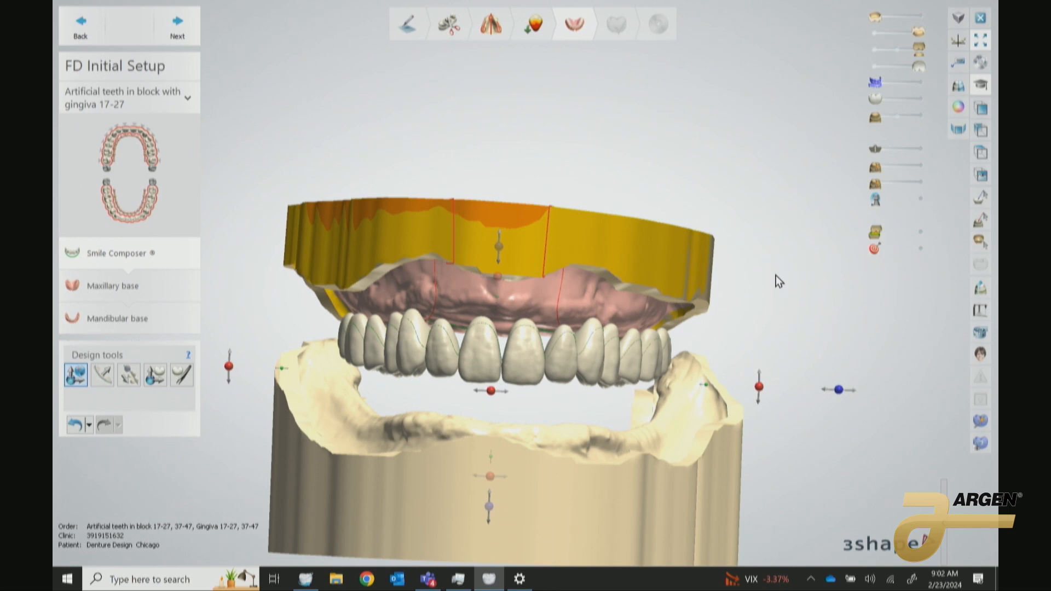
# Step: Hide the marked maxillary model, the mandibular scan and the upper teeth, and show only the plain maxillary scan from its palatal side
pyautogui.moveTo(705, 543)
pyautogui.mouseDown(button='right')
pyautogui.moveTo(681, 519)
pyautogui.moveTo(699, 530)
pyautogui.mouseUp(button='right')
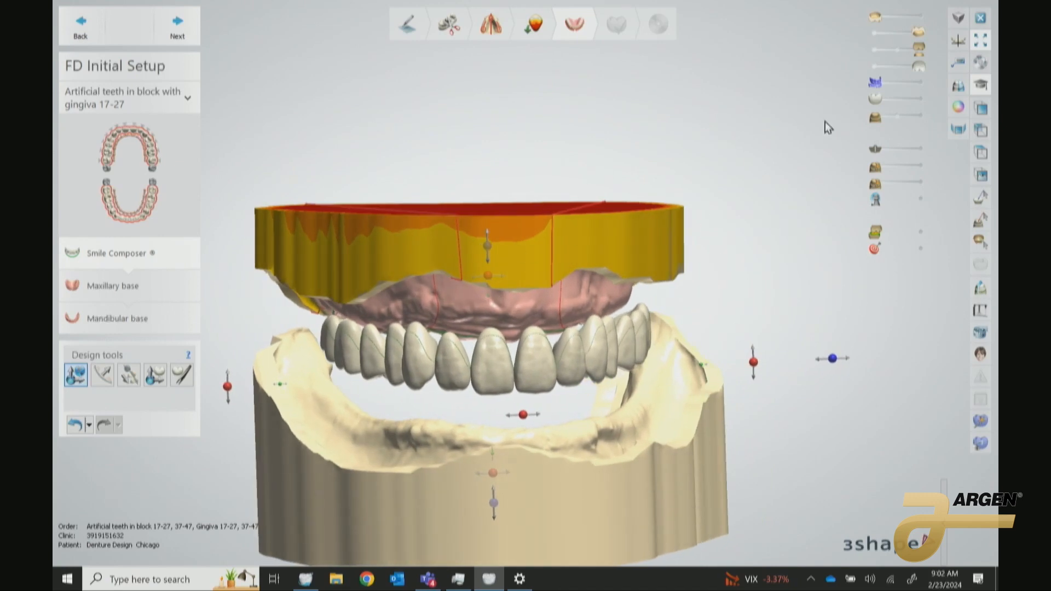
pyautogui.click(874, 48)
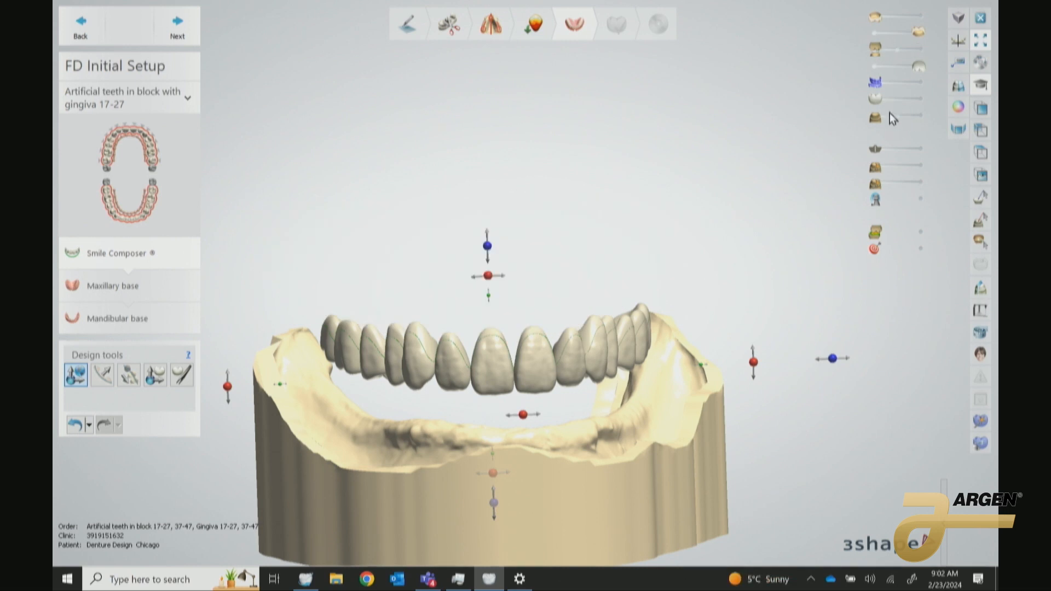
pyautogui.click(874, 32)
pyautogui.click(920, 17)
pyautogui.moveTo(746, 317); pyautogui.dragTo(733, 191, button='right')
pyautogui.click(875, 67)
pyautogui.moveTo(825, 156); pyautogui.dragTo(743, 180, button='right')
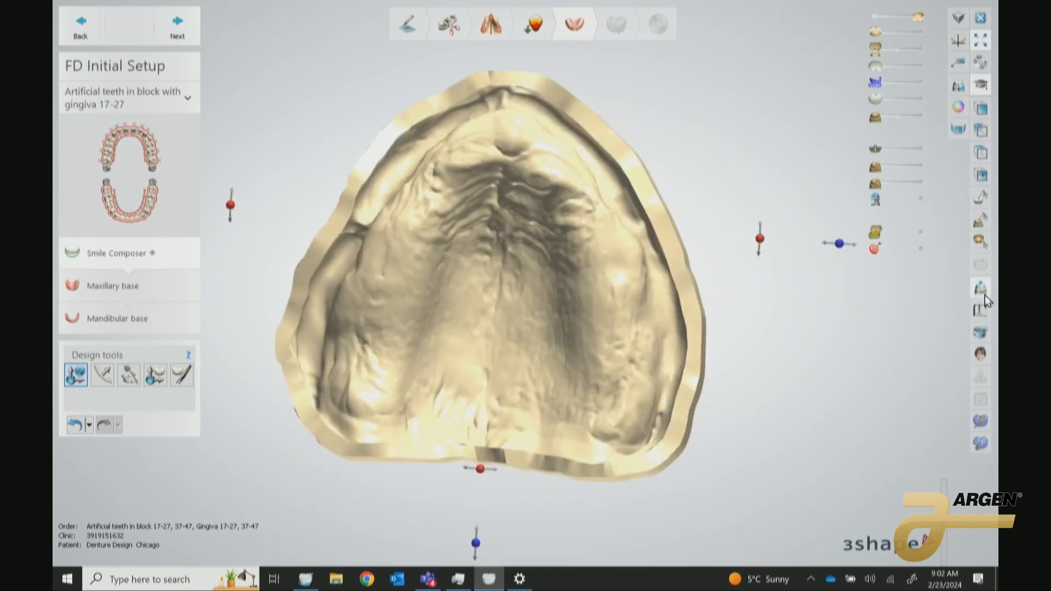
# Step: Cut a 2D cross section lengthwise along the patient's left posterior maxillary ridge and align its plane with the ridge crest
pyautogui.click(983, 290)
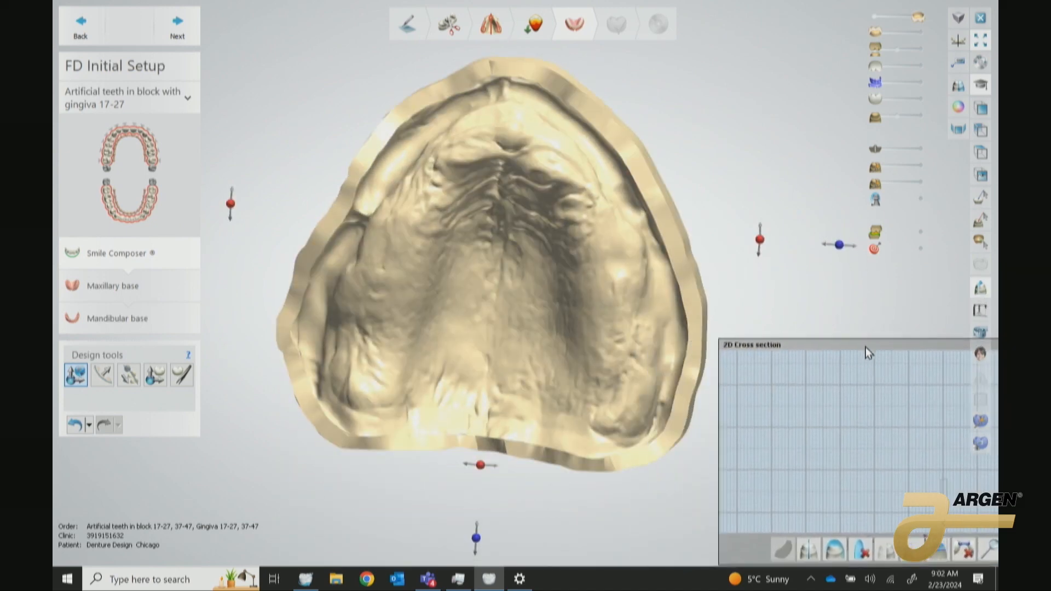
pyautogui.moveTo(626, 265)
pyautogui.mouseDown(button='right')
pyautogui.moveTo(638, 287)
pyautogui.moveTo(640, 267)
pyautogui.mouseUp(button='right')
pyautogui.moveTo(640, 103)
pyautogui.mouseDown()
pyautogui.moveTo(693, 432)
pyautogui.moveTo(700, 547)
pyautogui.mouseUp()
pyautogui.moveTo(598, 425); pyautogui.dragTo(589, 406, button='right')
pyautogui.moveTo(648, 385); pyautogui.dragTo(661, 385)
pyautogui.moveTo(573, 422); pyautogui.dragTo(566, 374, button='right')
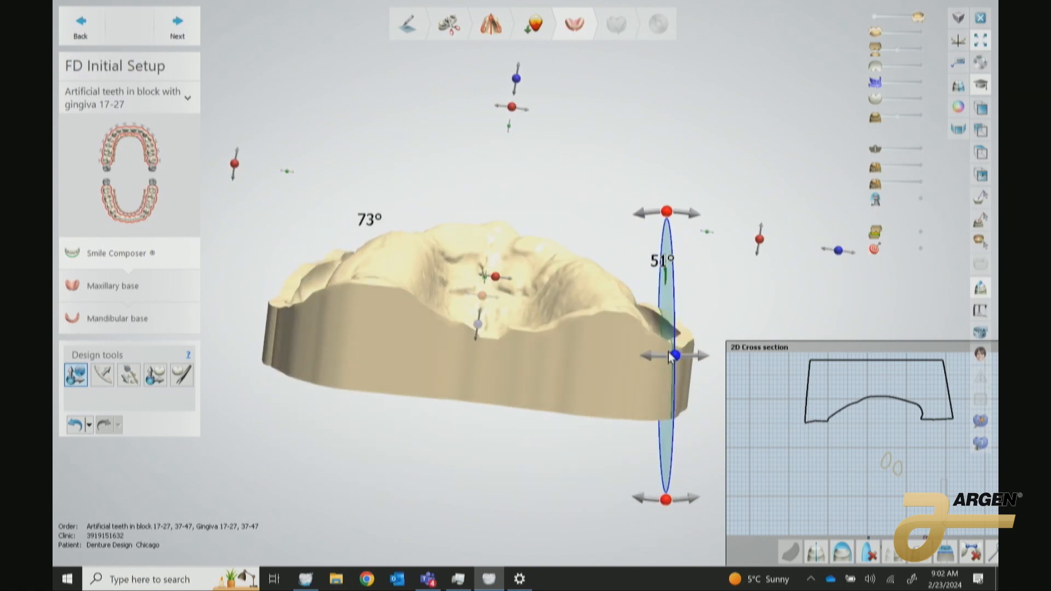
pyautogui.moveTo(674, 359); pyautogui.dragTo(663, 361)
pyautogui.moveTo(649, 153); pyautogui.dragTo(660, 164)
pyautogui.moveTo(664, 356); pyautogui.dragTo(619, 369, button='right')
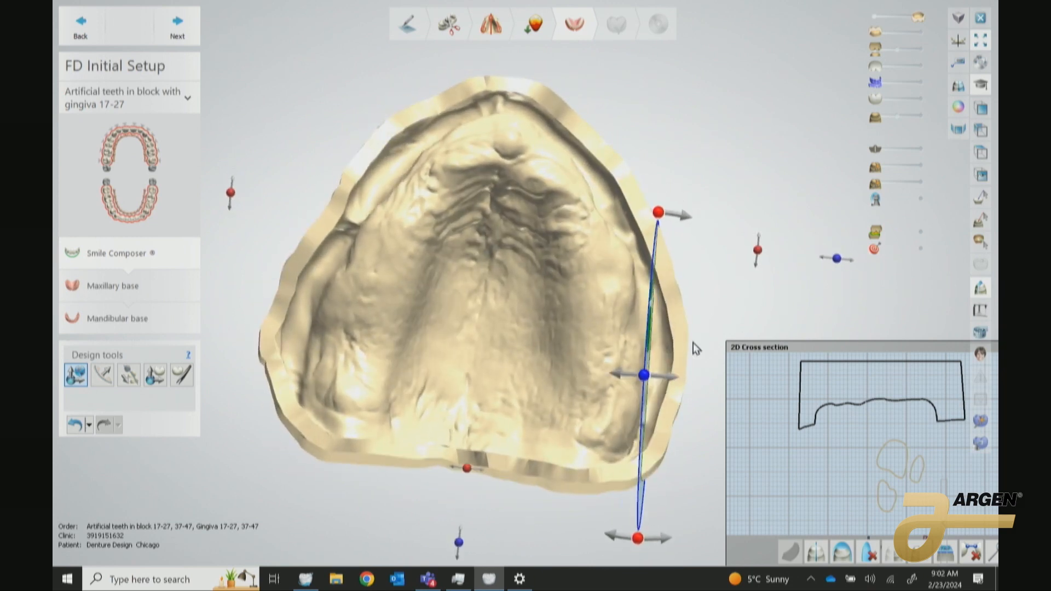
pyautogui.moveTo(644, 377); pyautogui.dragTo(648, 376)
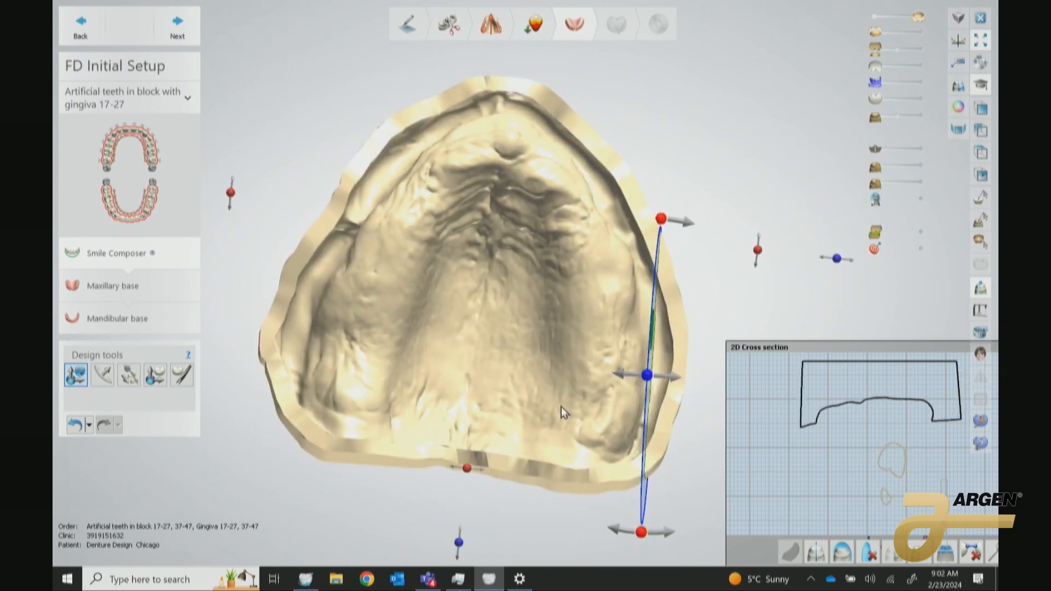
# Step: Show the upper teeth and check the left posterior teeth against the section plane along the maxillary ridge
pyautogui.moveTo(560, 407); pyautogui.dragTo(598, 405, button='right')
pyautogui.click(922, 68)
pyautogui.moveTo(658, 201); pyautogui.dragTo(628, 272, button='right')
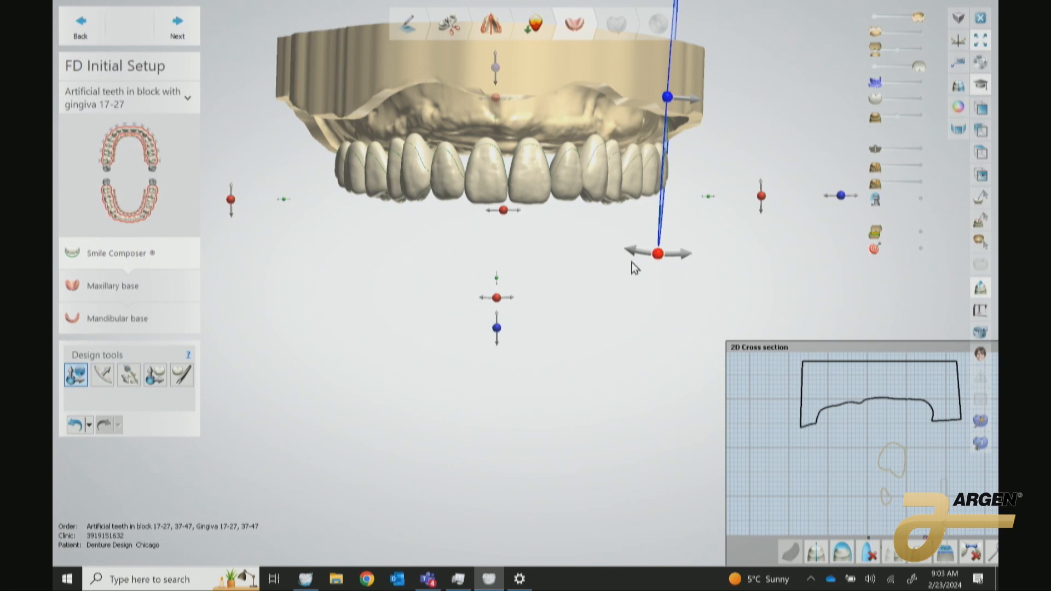
pyautogui.moveTo(493, 356); pyautogui.dragTo(592, 141, button='right')
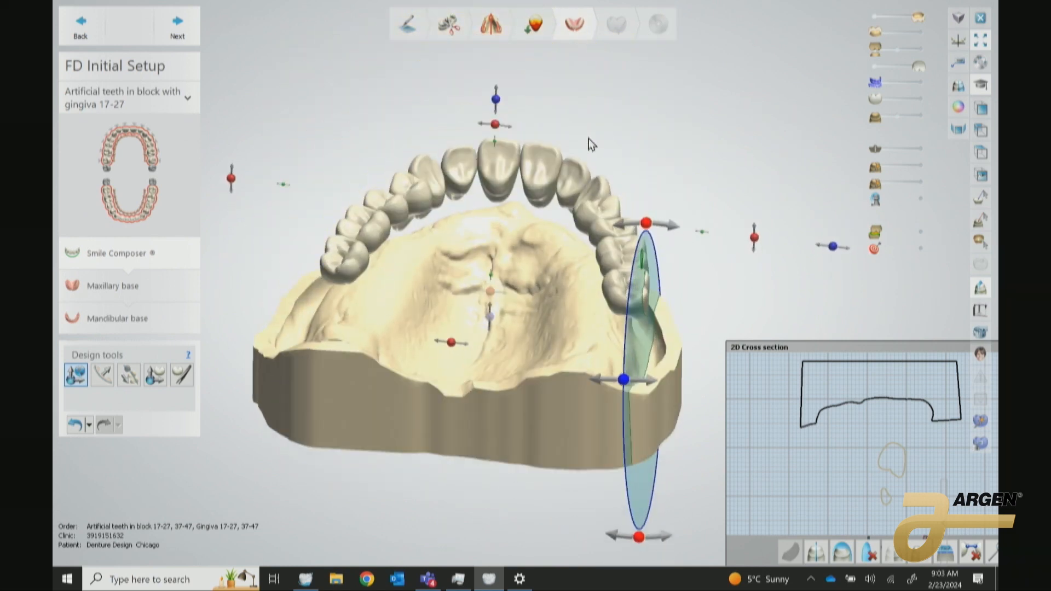
pyautogui.moveTo(635, 370); pyautogui.dragTo(658, 437, button='right')
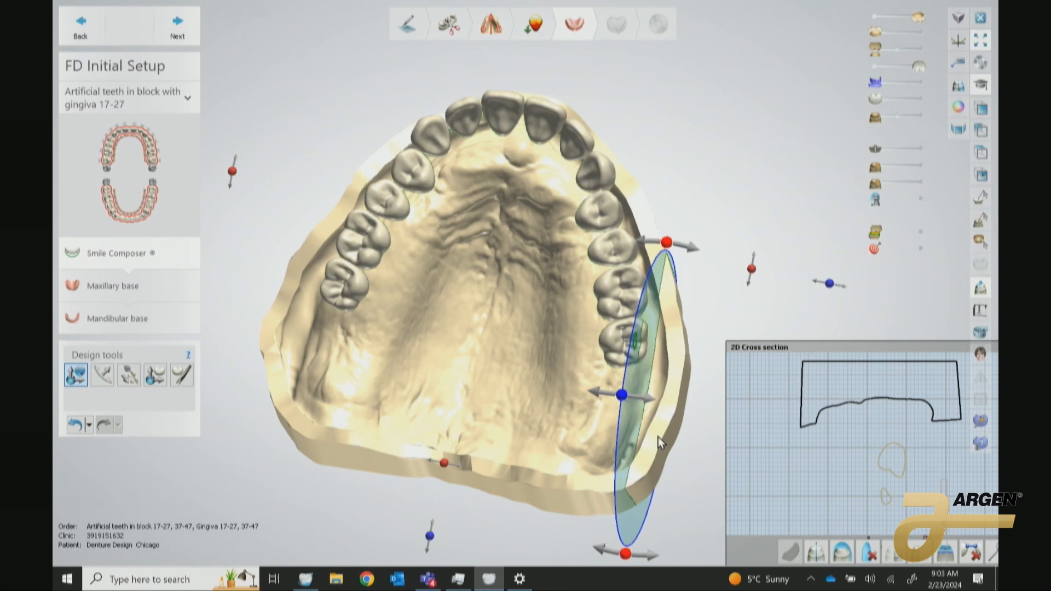
pyautogui.moveTo(654, 167); pyautogui.dragTo(636, 264, button='right')
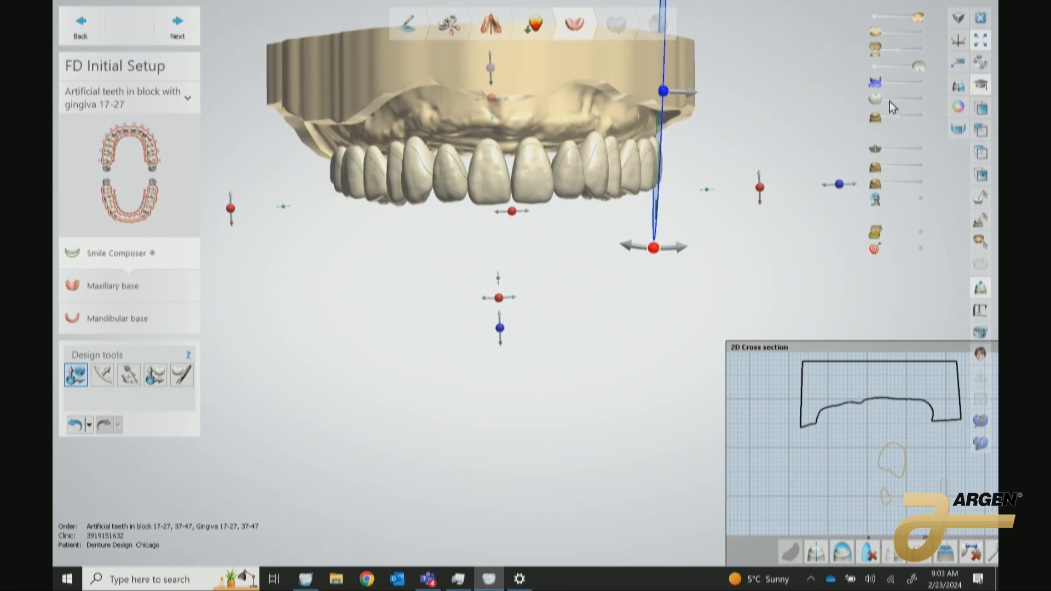
# Step: Replace the upper teeth and maxillary scan with the marked mandibular model and the lower teeth
pyautogui.click(872, 68)
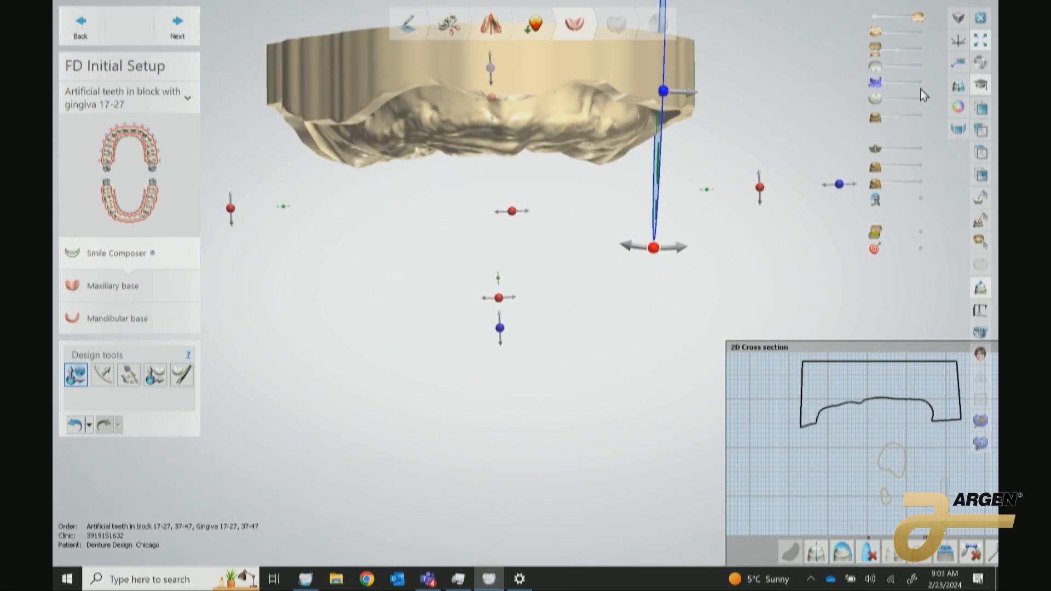
pyautogui.click(923, 117)
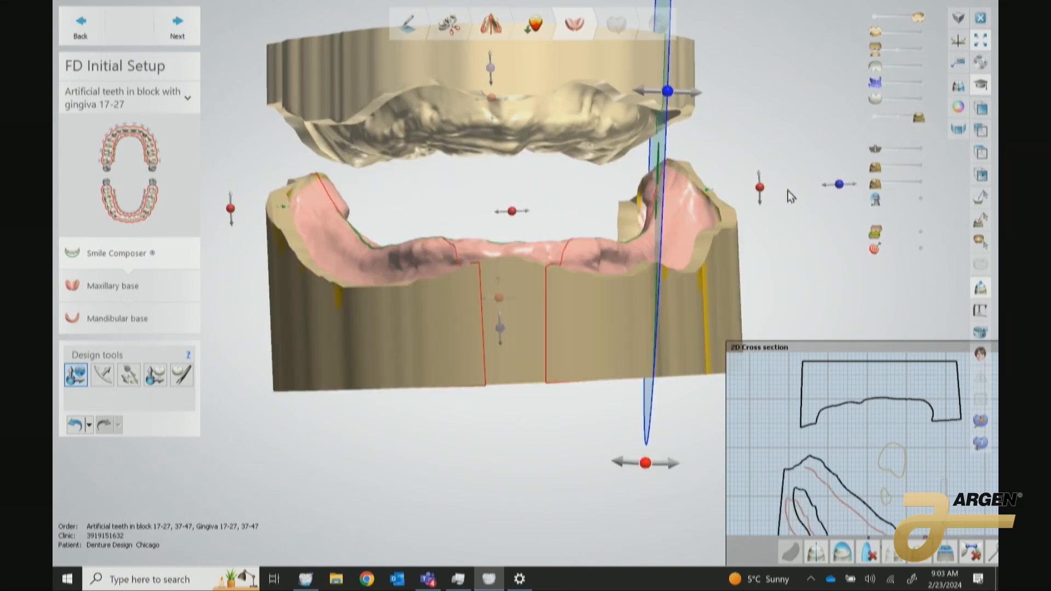
pyautogui.click(920, 99)
pyautogui.click(874, 18)
pyautogui.moveTo(711, 110); pyautogui.dragTo(642, 229, button='right')
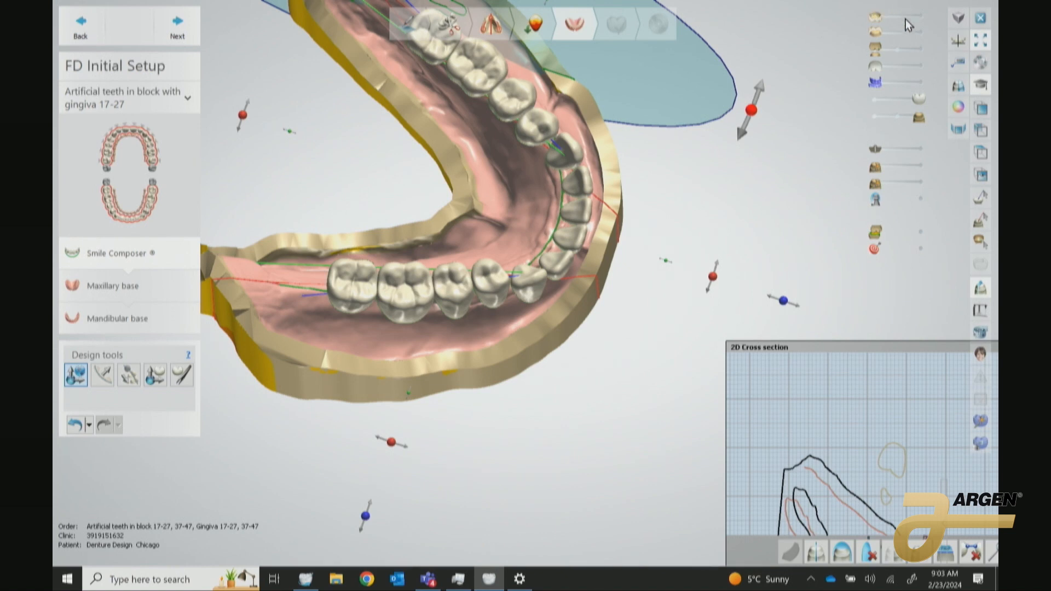
# Step: Show the upper teeth over the lower arch and close the 2D cross section
pyautogui.click(920, 66)
pyautogui.moveTo(908, 348); pyautogui.dragTo(752, 347)
pyautogui.click(877, 349)
pyautogui.moveTo(688, 387); pyautogui.dragTo(626, 281, button='right')
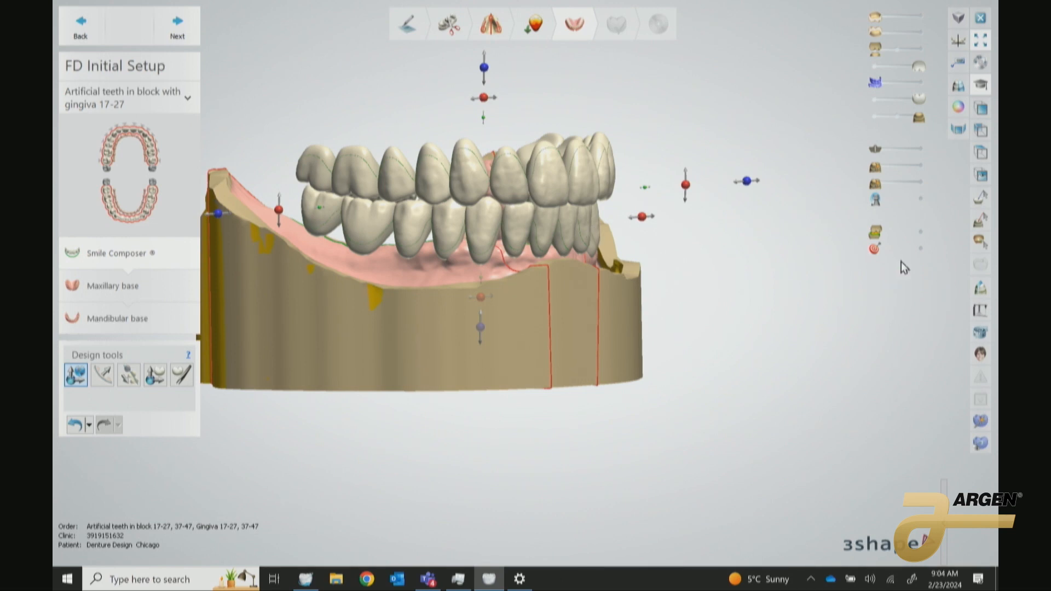
# Step: Open virtual articulation with the Ivoclar Vivadent articulator, switch to its jaw movement settings, and hide the articulator model
pyautogui.click(979, 310)
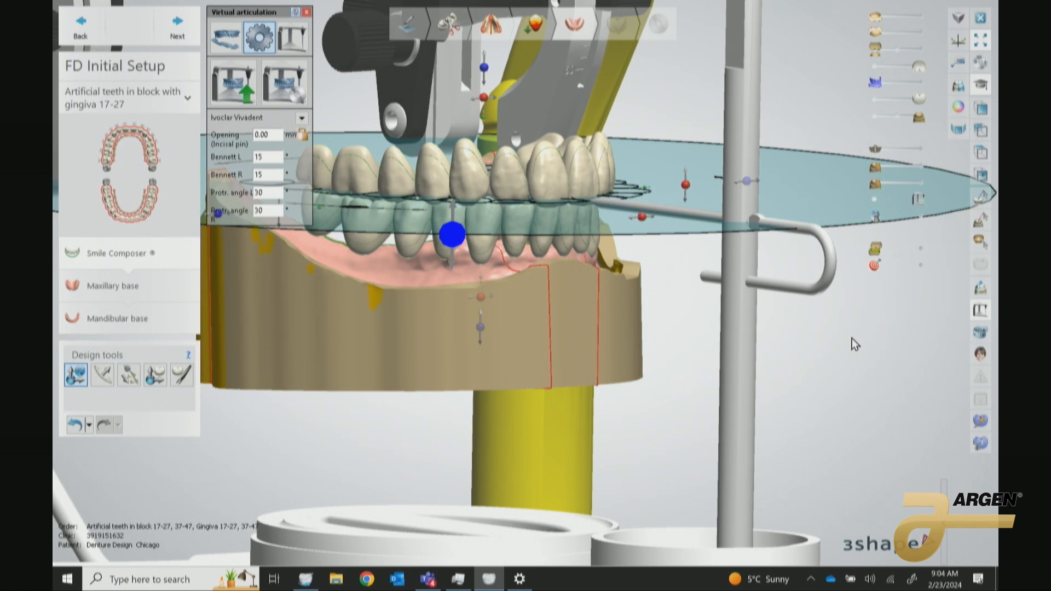
pyautogui.scroll(-6, 825, 290)
pyautogui.moveTo(739, 357)
pyautogui.mouseDown(button='right')
pyautogui.moveTo(718, 360)
pyautogui.moveTo(748, 366)
pyautogui.moveTo(736, 364)
pyautogui.mouseUp(button='right')
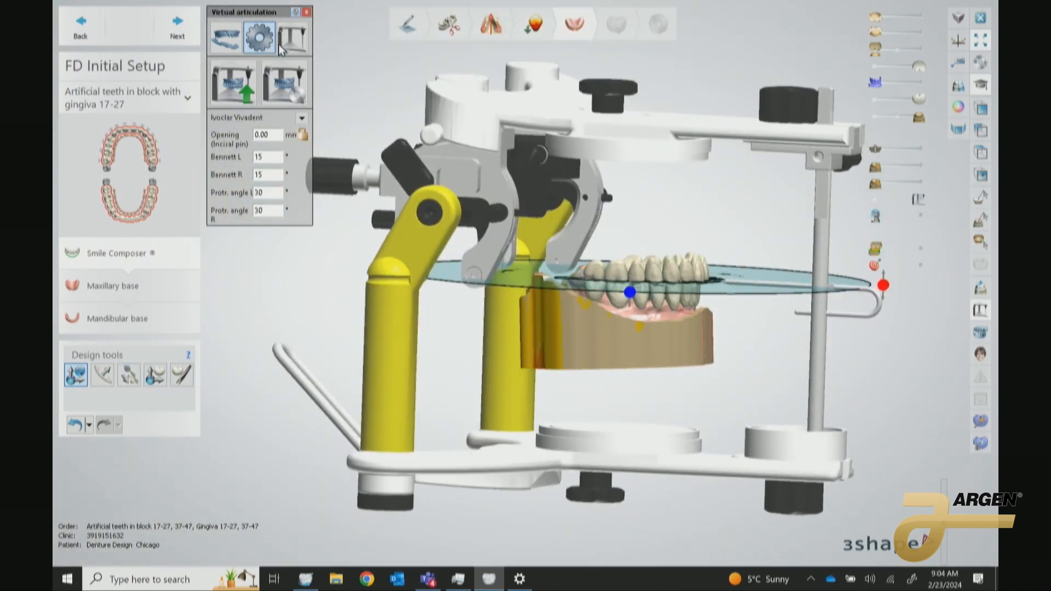
pyautogui.click(282, 43)
pyautogui.click(267, 107)
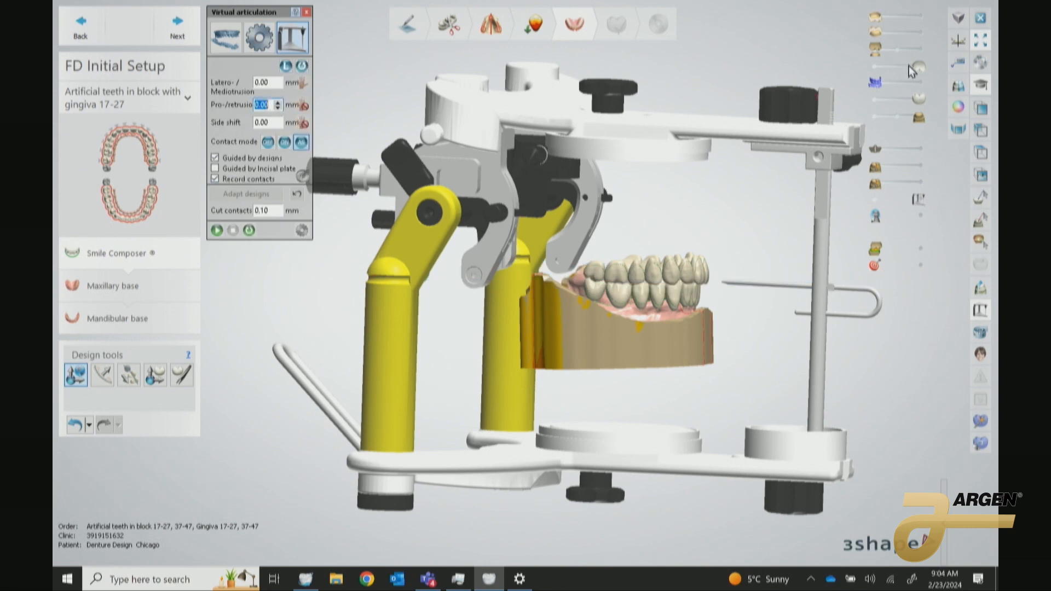
pyautogui.click(875, 201)
pyautogui.moveTo(685, 359); pyautogui.dragTo(678, 379, button='right')
# Step: Set the pro-/retrusion to 1.70 mm and view the protruded bite from the side
pyautogui.click(279, 104)
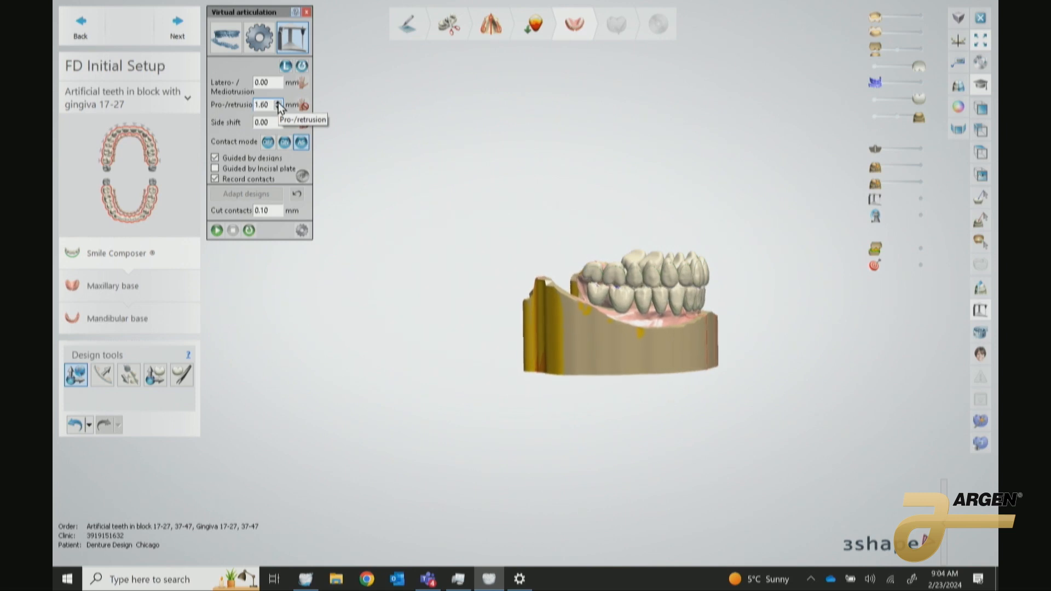
pyautogui.scroll(5, 688, 355)
pyautogui.moveTo(689, 354); pyautogui.dragTo(678, 333, button='right')
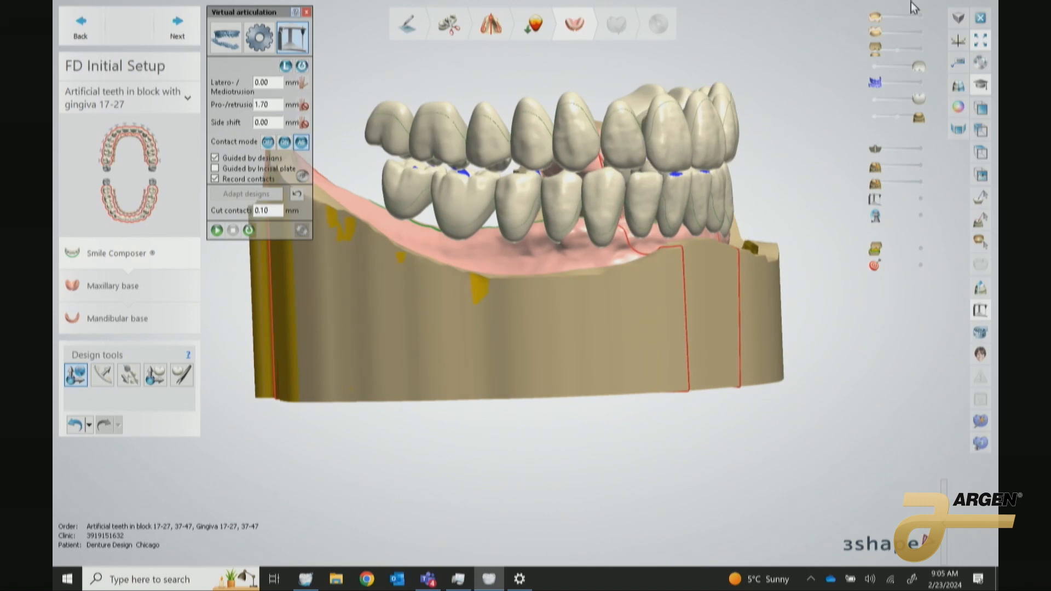
# Step: Hide the upper teeth and examine the recorded protrusive contacts on the lower teeth from the occlusal side
pyautogui.click(873, 79)
pyautogui.moveTo(514, 263); pyautogui.dragTo(514, 144, button='right')
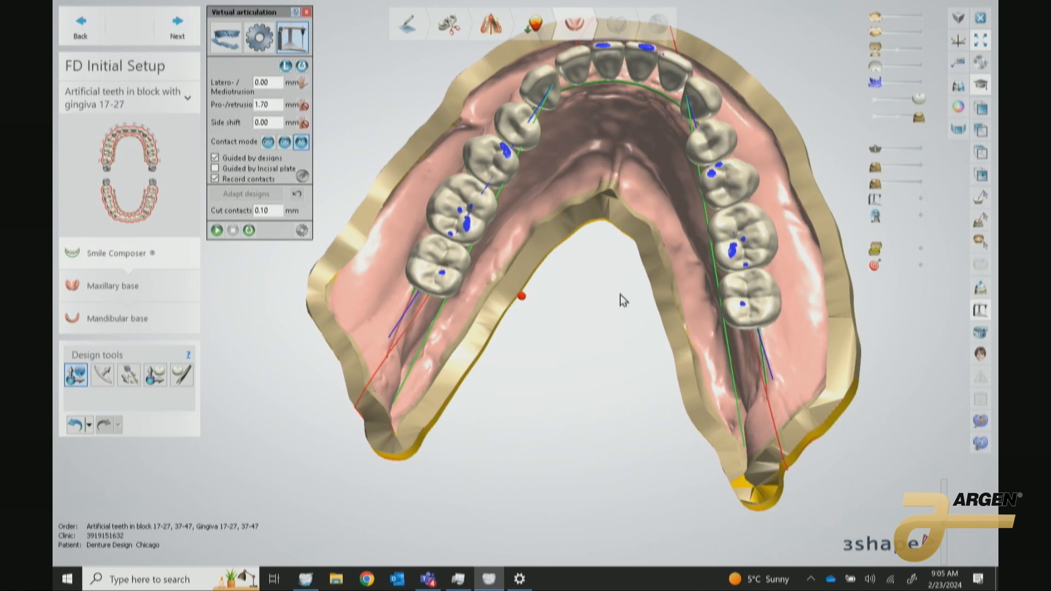
pyautogui.moveTo(676, 287); pyautogui.dragTo(677, 288, button='right')
# Step: Advance from the initial setup to Anatomy Design and open denture base sculpting
pyautogui.click(176, 27)
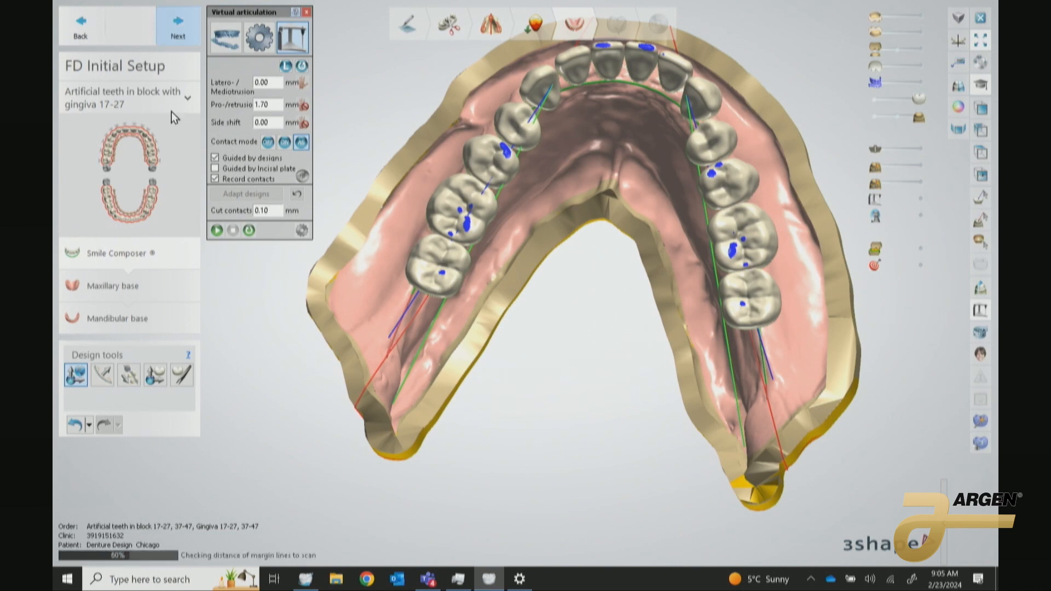
pyautogui.click(594, 402)
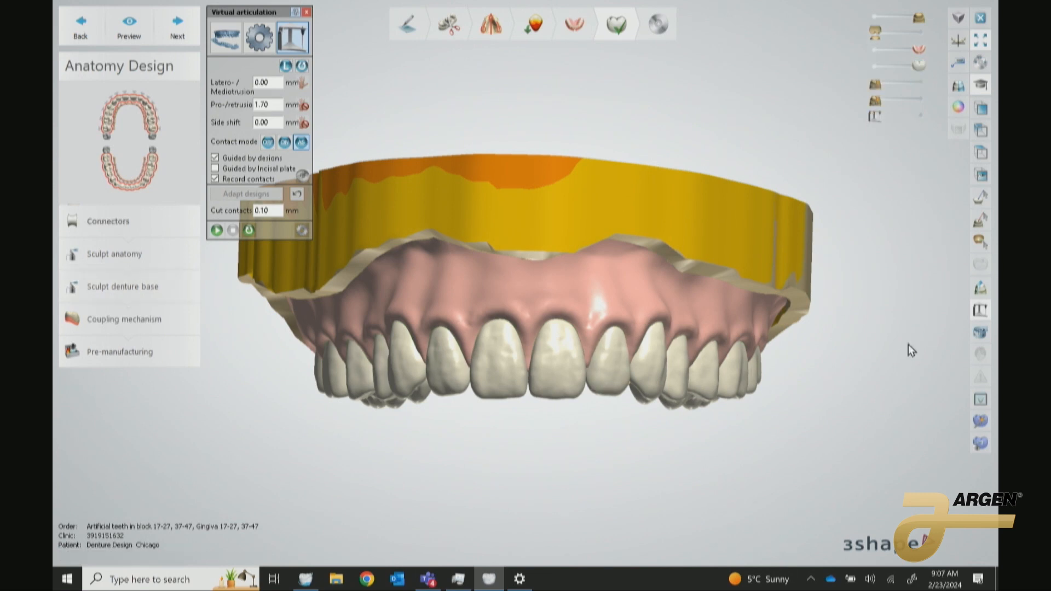
pyautogui.click(107, 289)
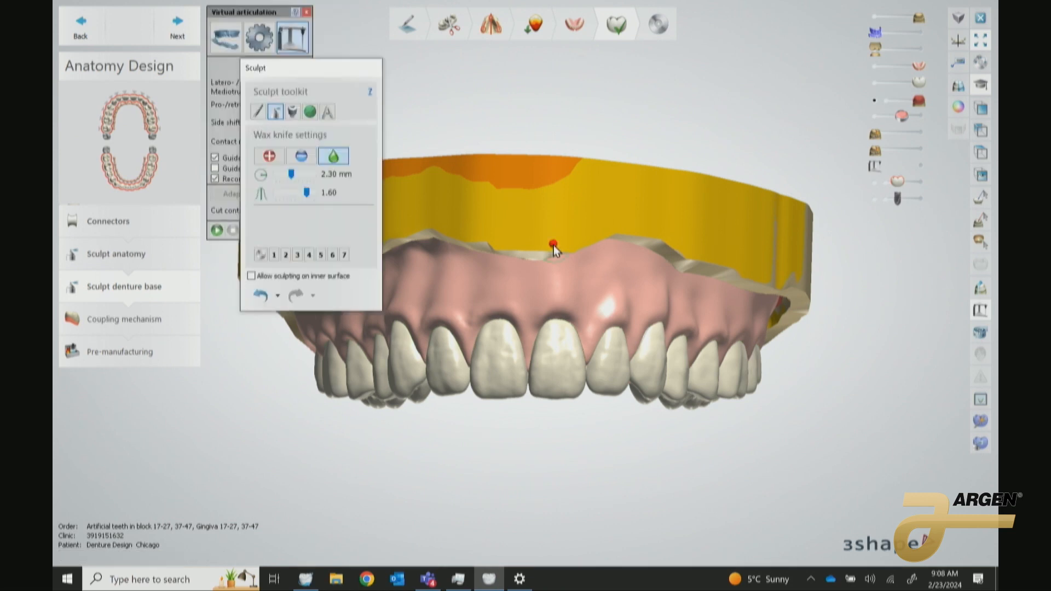
# Step: Close virtual articulation, move the Sculpt window clear of the model, and isolate the upper denture by hiding the maxillary model
pyautogui.click(307, 12)
pyautogui.moveTo(330, 71)
pyautogui.mouseDown()
pyautogui.moveTo(201, 232)
pyautogui.moveTo(172, 288)
pyautogui.mouseUp()
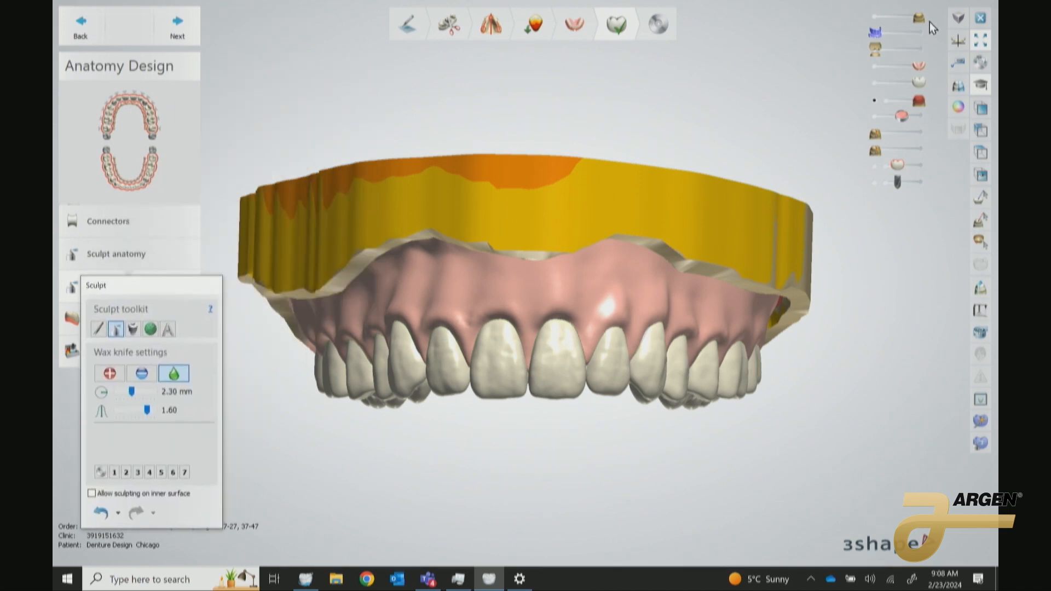
pyautogui.click(874, 19)
pyautogui.click(875, 115)
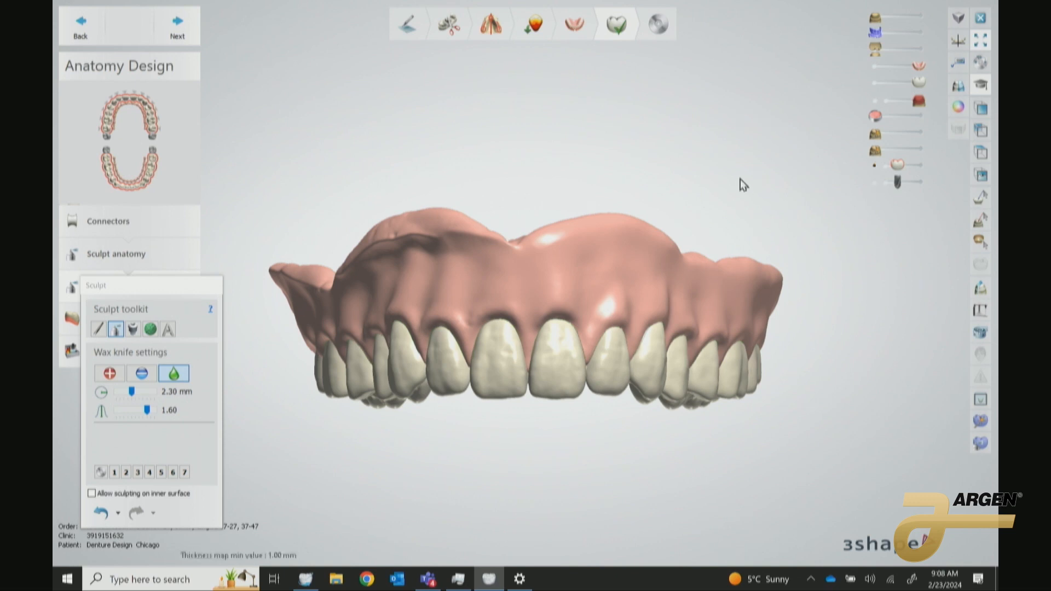
# Step: Examine the upper denture's gingiva, teeth, palate and intaglio surface from the front, below, above and sides
pyautogui.scroll(-3, 779, 279)
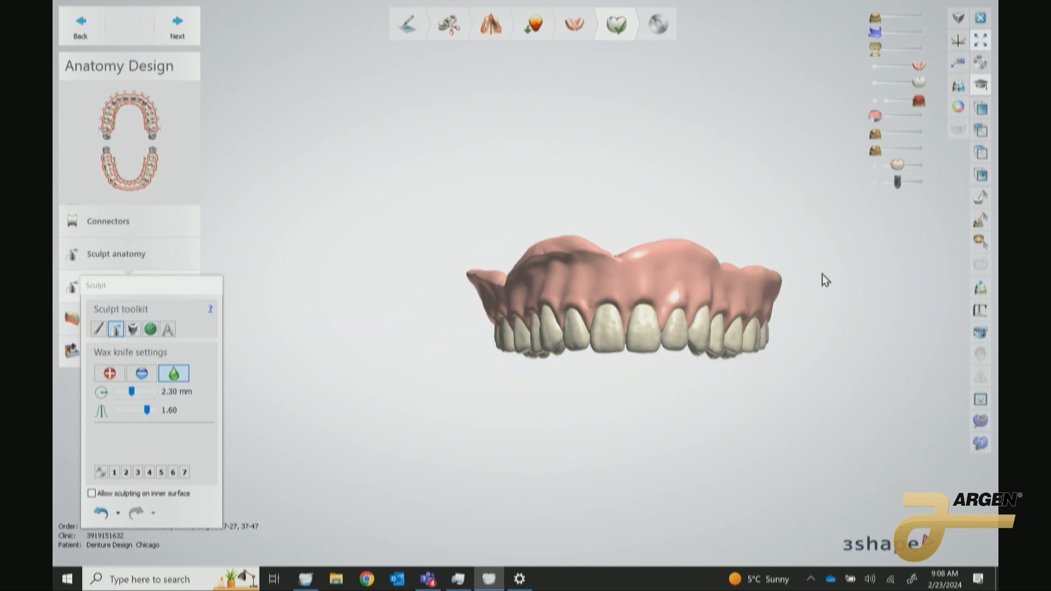
pyautogui.keyDown('ctrl'); pyautogui.moveTo(825, 279); pyautogui.dragTo(746, 264, button='right'); pyautogui.keyUp('ctrl')
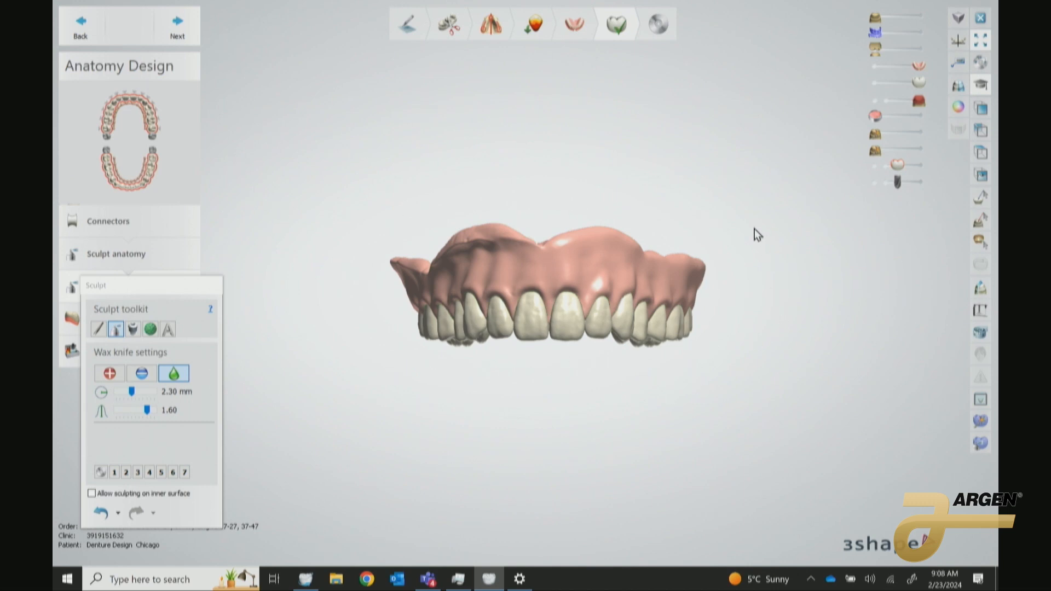
pyautogui.moveTo(621, 356); pyautogui.dragTo(469, 241, button='right')
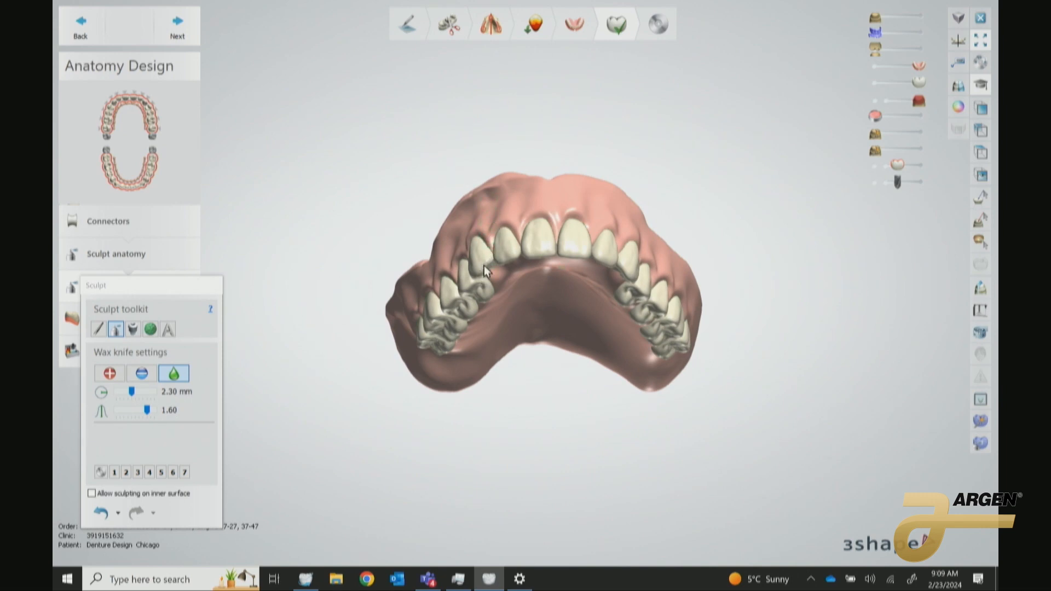
pyautogui.moveTo(580, 293); pyautogui.dragTo(622, 271, button='right')
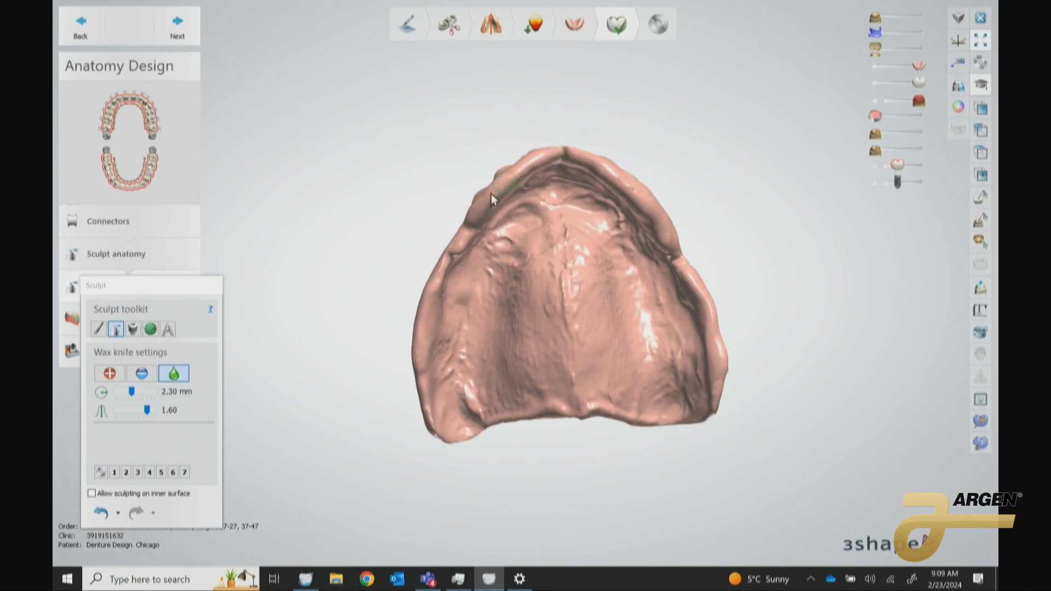
pyautogui.moveTo(513, 294); pyautogui.dragTo(701, 288, button='right')
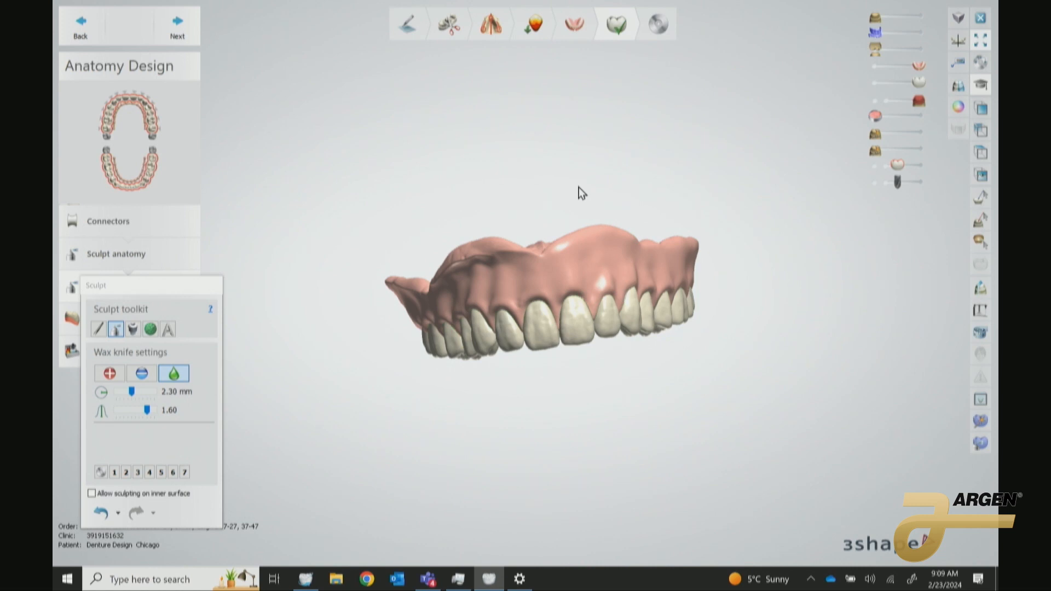
pyautogui.moveTo(551, 175); pyautogui.dragTo(514, 260, button='right')
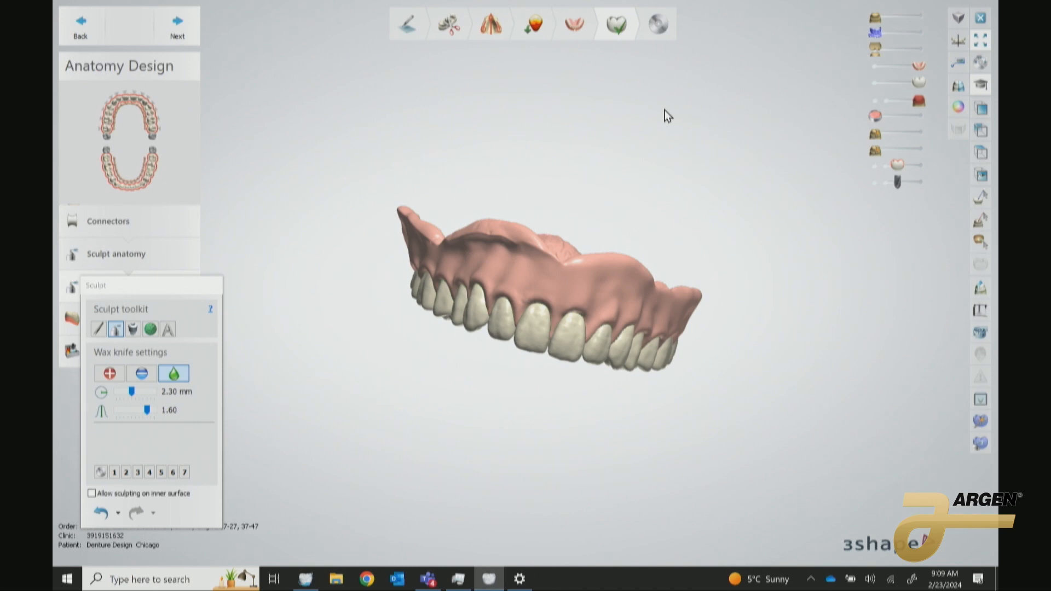
pyautogui.moveTo(617, 217); pyautogui.dragTo(499, 231, button='right')
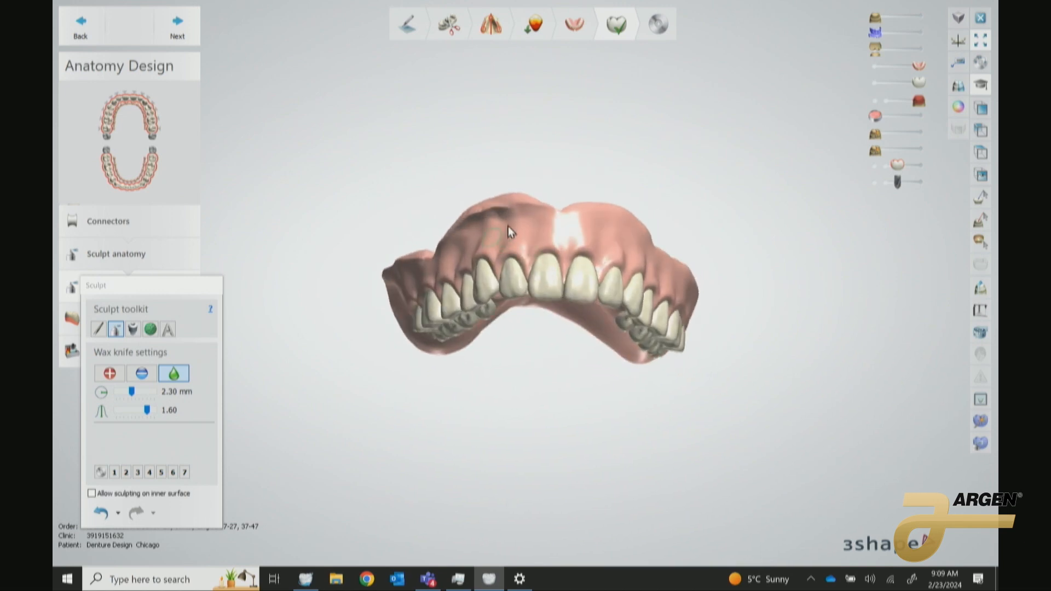
pyautogui.moveTo(585, 323); pyautogui.dragTo(599, 334, button='right')
pyautogui.scroll(3, 559, 335)
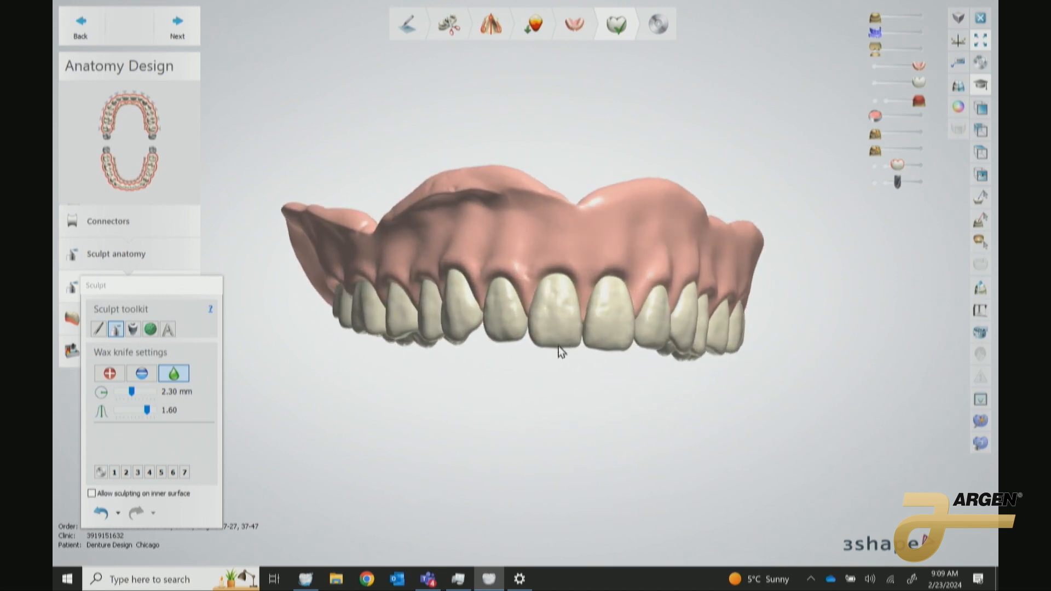
pyautogui.moveTo(534, 349); pyautogui.dragTo(584, 345, button='right')
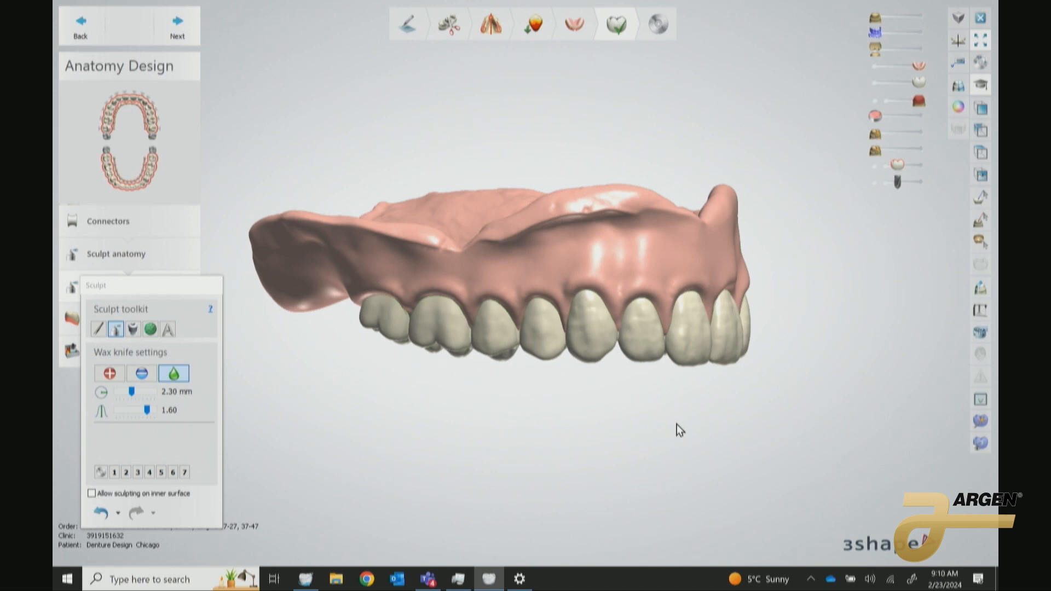
# Step: Examine the upper denture's facial gingiva and tooth contours from both sides, and its palatal and occlusal surfaces from below
pyautogui.moveTo(715, 369); pyautogui.dragTo(573, 258, button='right')
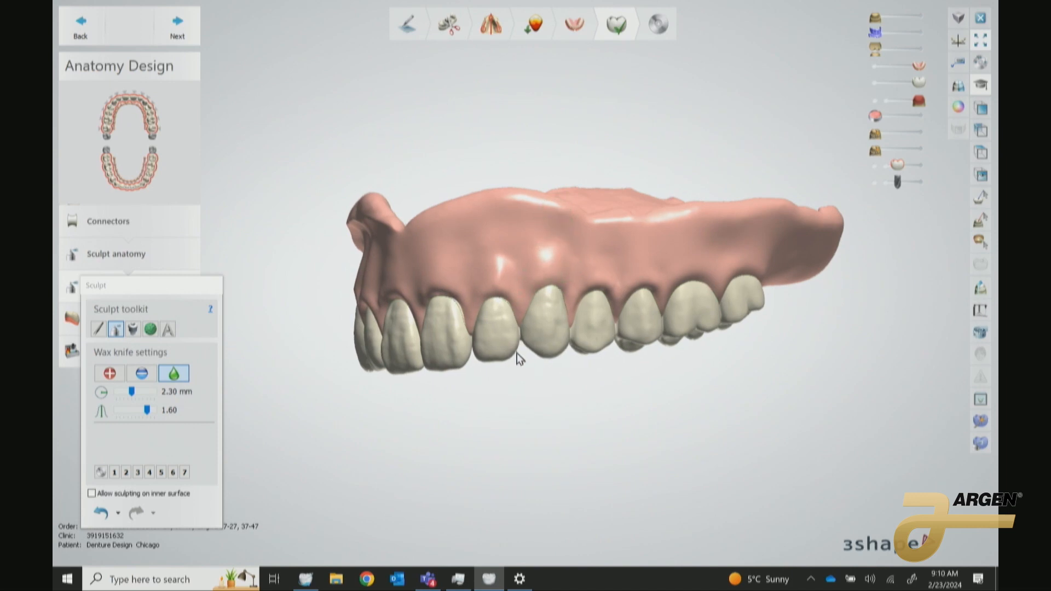
pyautogui.moveTo(513, 353); pyautogui.dragTo(546, 352, button='right')
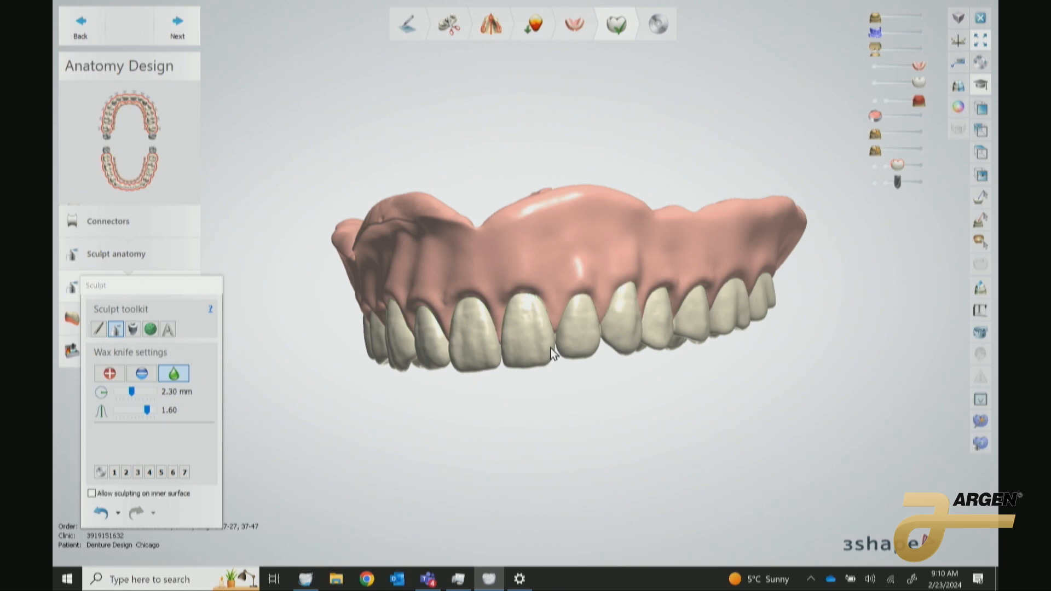
pyautogui.moveTo(657, 297); pyautogui.dragTo(623, 238, button='right')
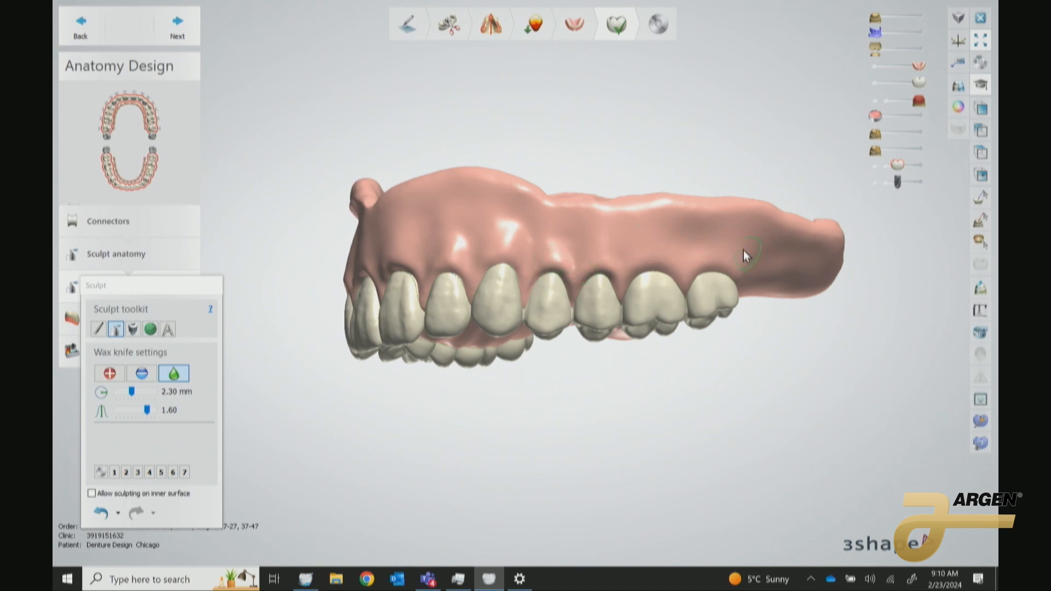
pyautogui.moveTo(652, 368); pyautogui.dragTo(605, 238, button='right')
pyautogui.moveTo(714, 454); pyautogui.dragTo(789, 386, button='right')
pyautogui.moveTo(729, 429)
pyautogui.mouseDown(button='right')
pyautogui.moveTo(685, 344)
pyautogui.moveTo(717, 423)
pyautogui.moveTo(720, 355)
pyautogui.moveTo(740, 372)
pyautogui.mouseUp(button='right')
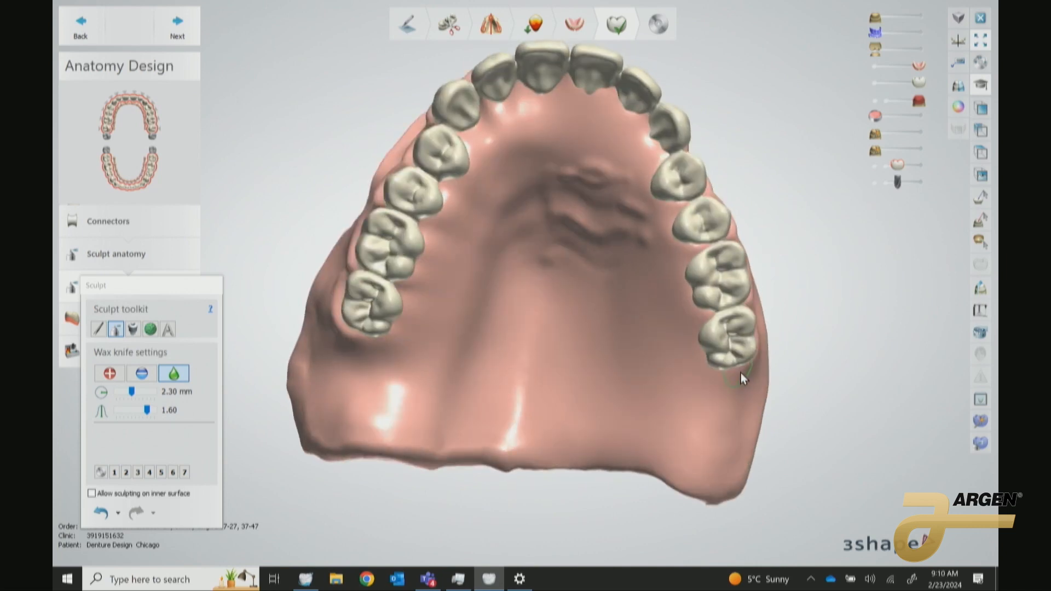
pyautogui.moveTo(731, 373); pyautogui.dragTo(621, 440, button='right')
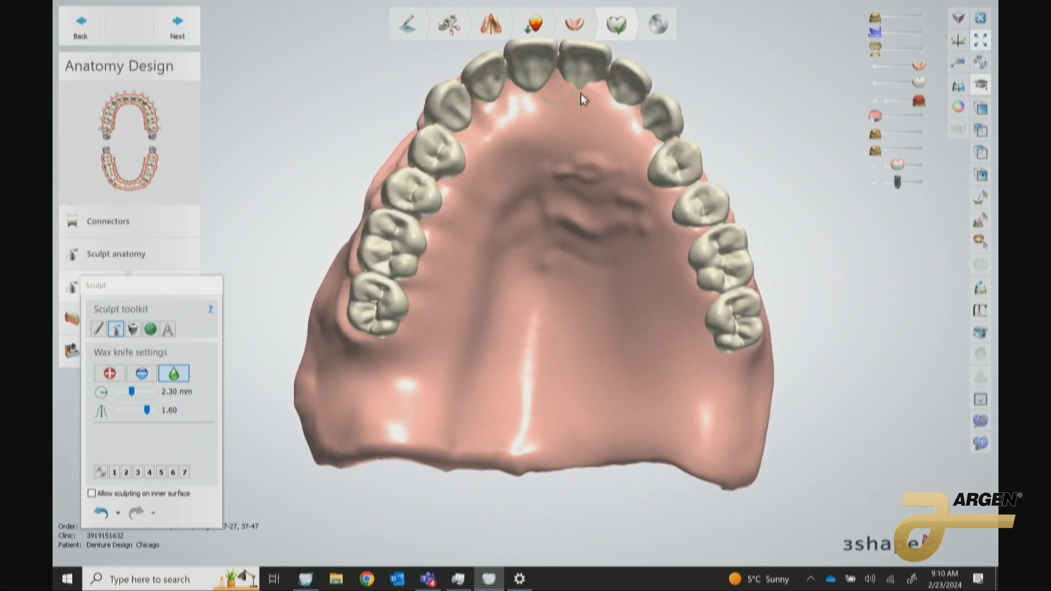
pyautogui.moveTo(656, 156); pyautogui.dragTo(538, 61, button='right')
pyautogui.moveTo(481, 143); pyautogui.dragTo(488, 145, button='right')
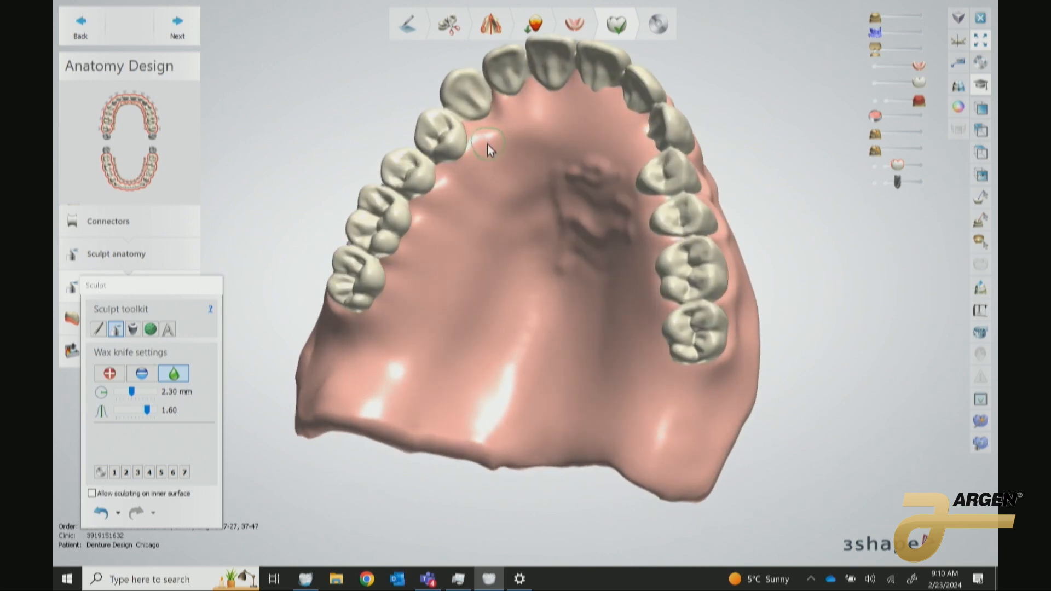
pyautogui.moveTo(496, 222); pyautogui.dragTo(527, 242, button='right')
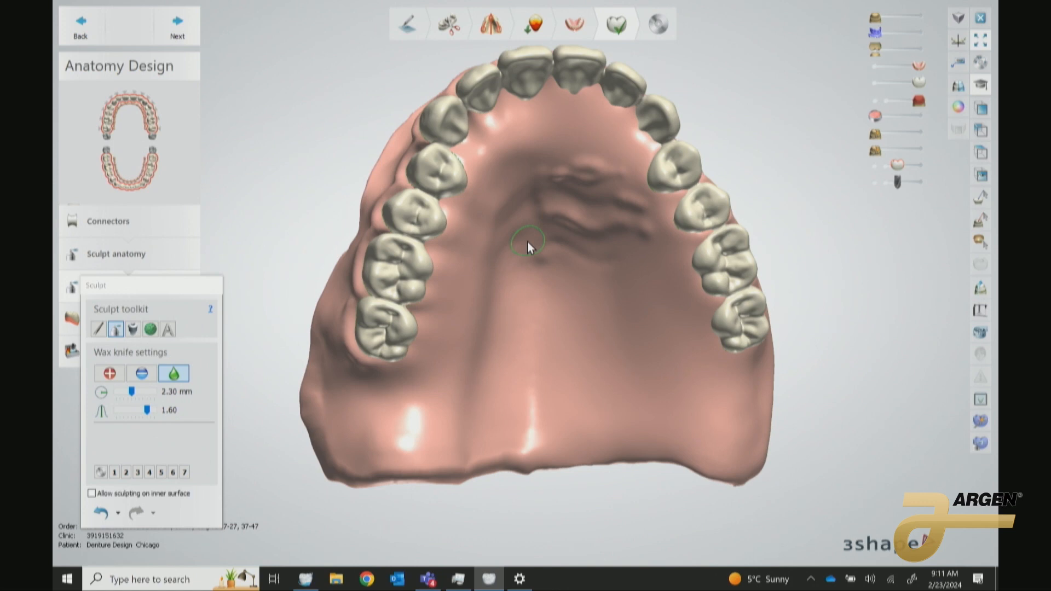
pyautogui.moveTo(583, 346); pyautogui.dragTo(610, 366, button='right')
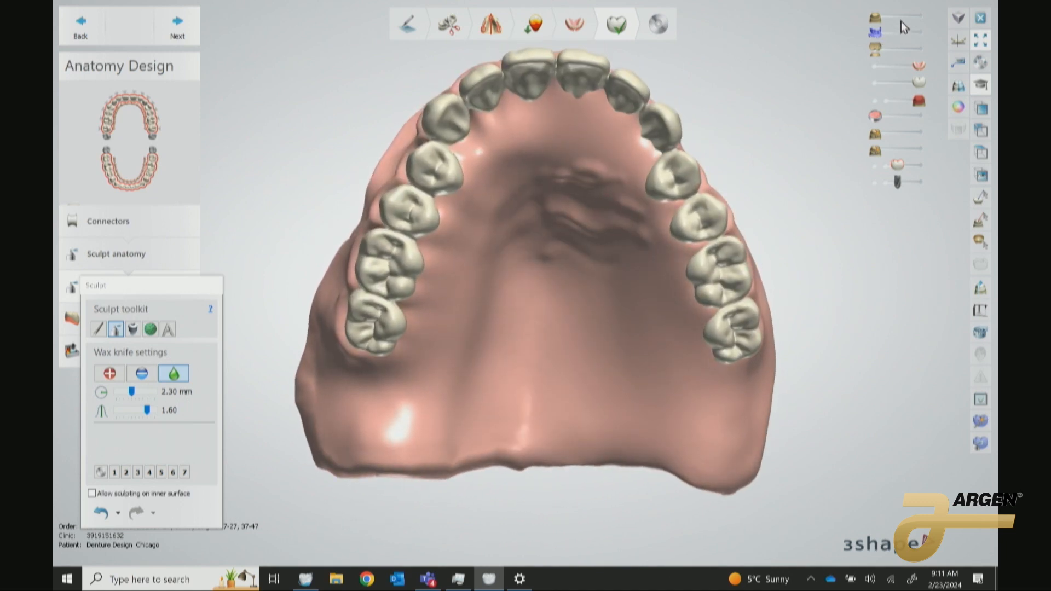
# Step: Compare the upper denture's palate with the maxillary model by showing the model and fading the gingiva, and restore the isolated denture view
pyautogui.click(917, 17)
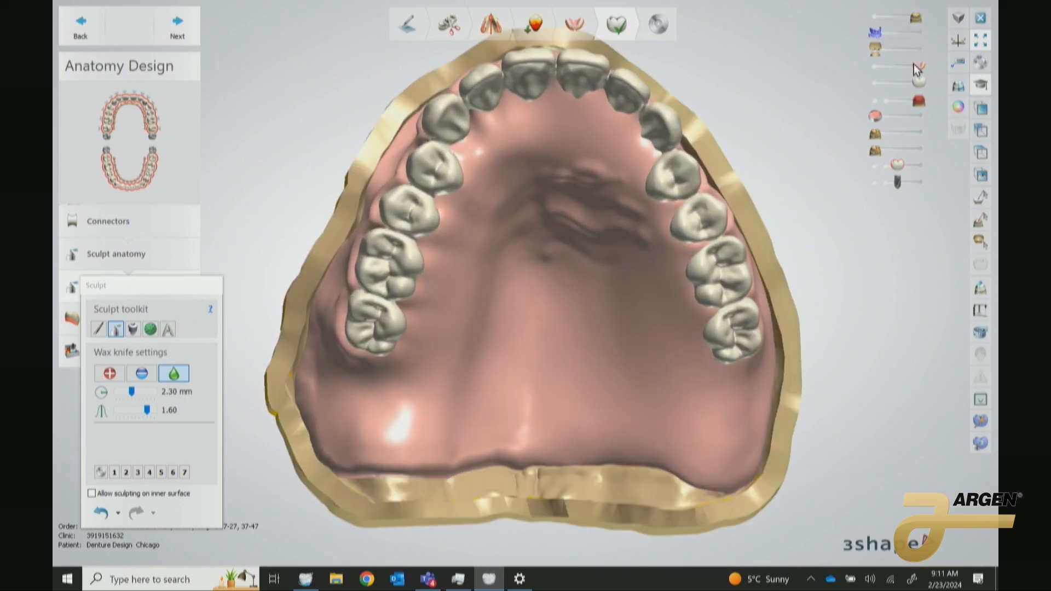
pyautogui.click(885, 67)
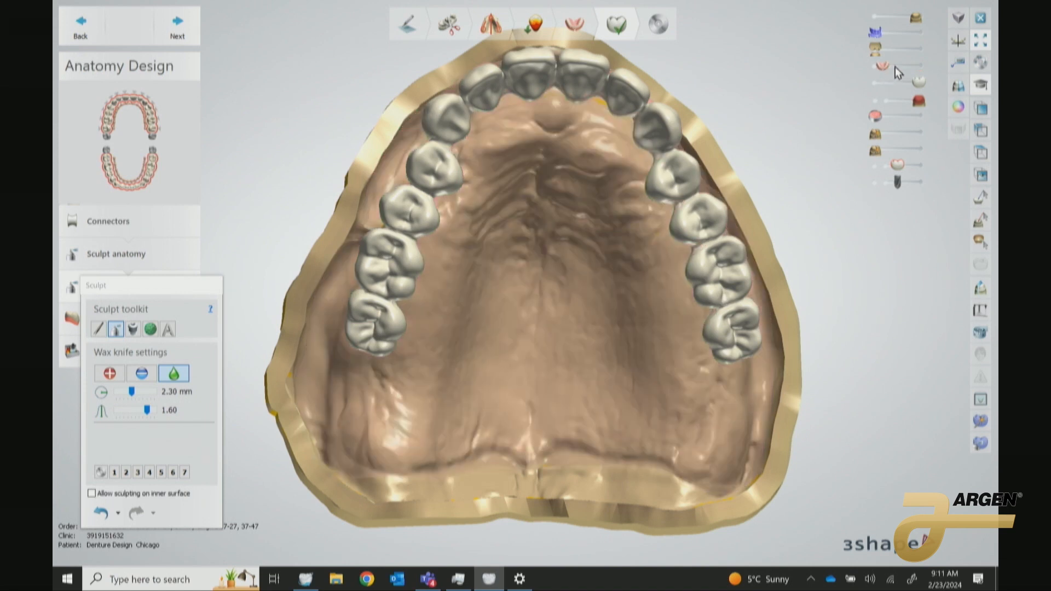
pyautogui.click(895, 67)
pyautogui.moveTo(815, 228); pyautogui.dragTo(800, 245, button='right')
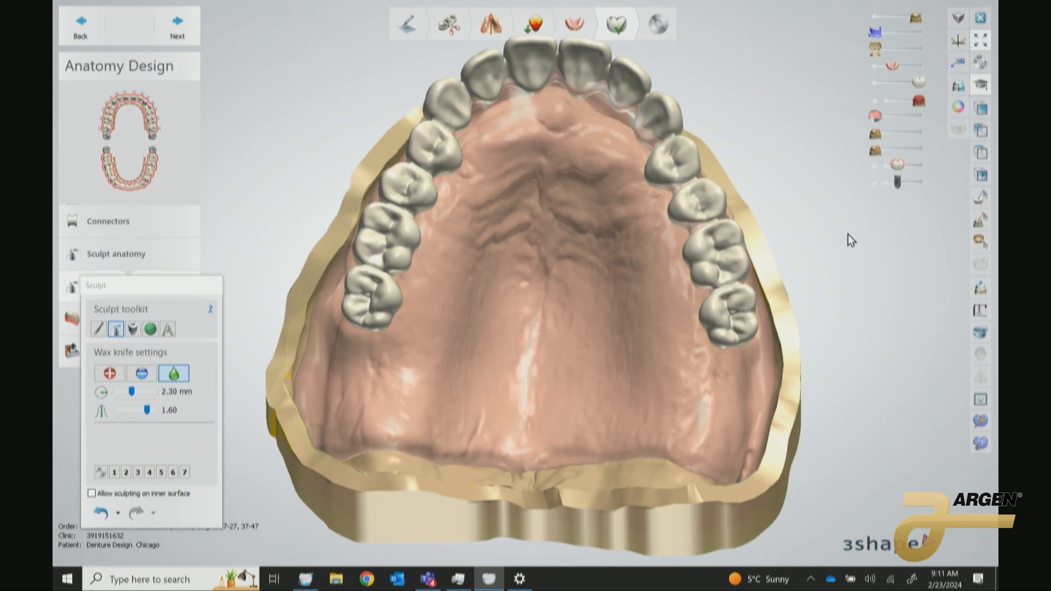
pyautogui.moveTo(750, 122); pyautogui.dragTo(830, 66, button='right')
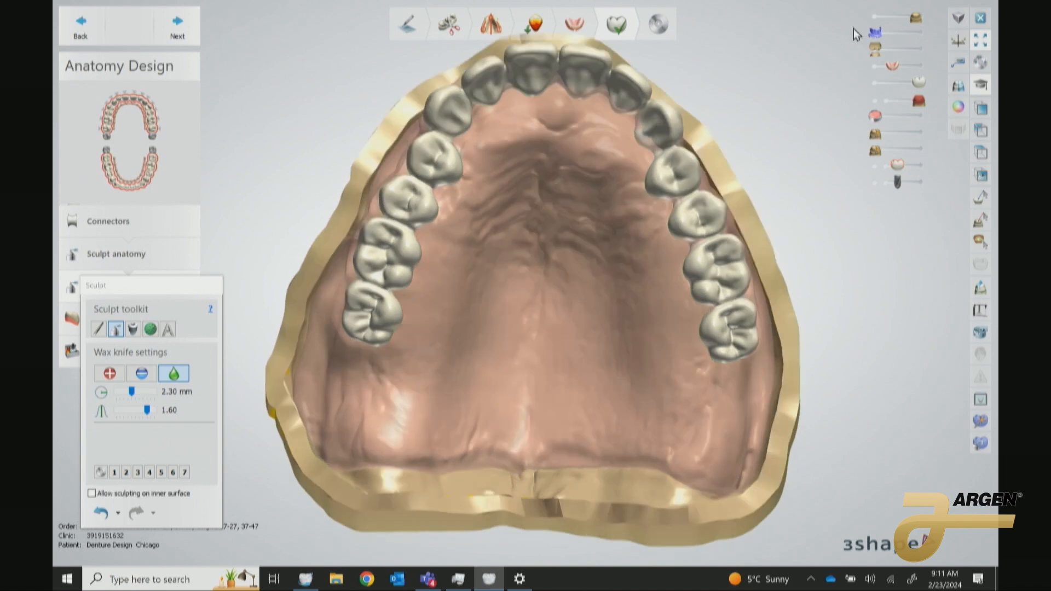
pyautogui.click(872, 18)
pyautogui.click(920, 67)
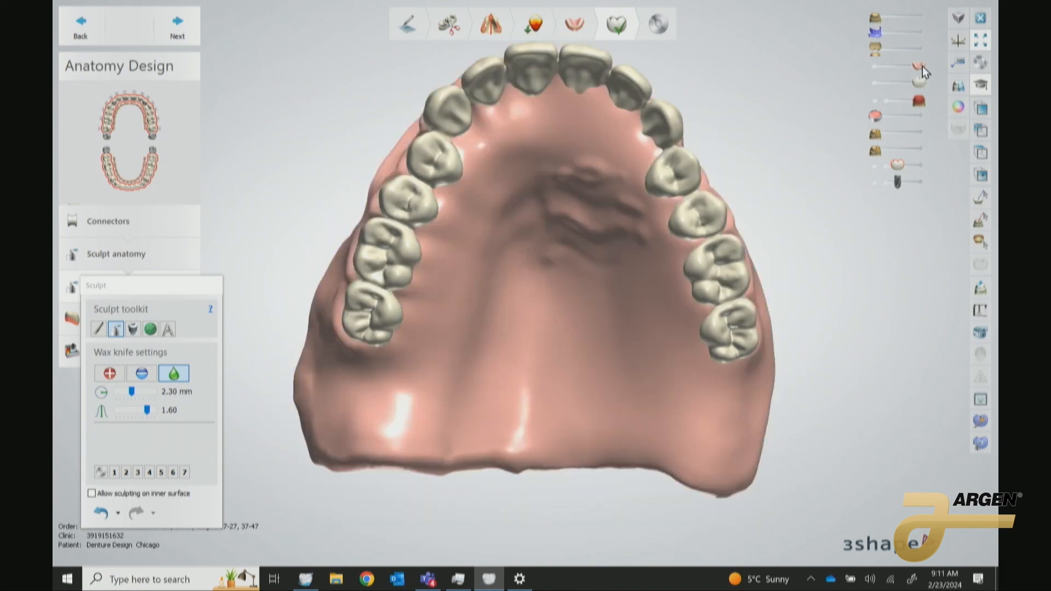
# Step: Examine the upper denture's intaglio surface up close along the posterior palatal border and tuberosities
pyautogui.moveTo(809, 332); pyautogui.dragTo(587, 310, button='right')
pyautogui.scroll(2, 591, 312)
pyautogui.scroll(2, 606, 318)
pyautogui.moveTo(635, 357); pyautogui.dragTo(644, 201, button='middle')
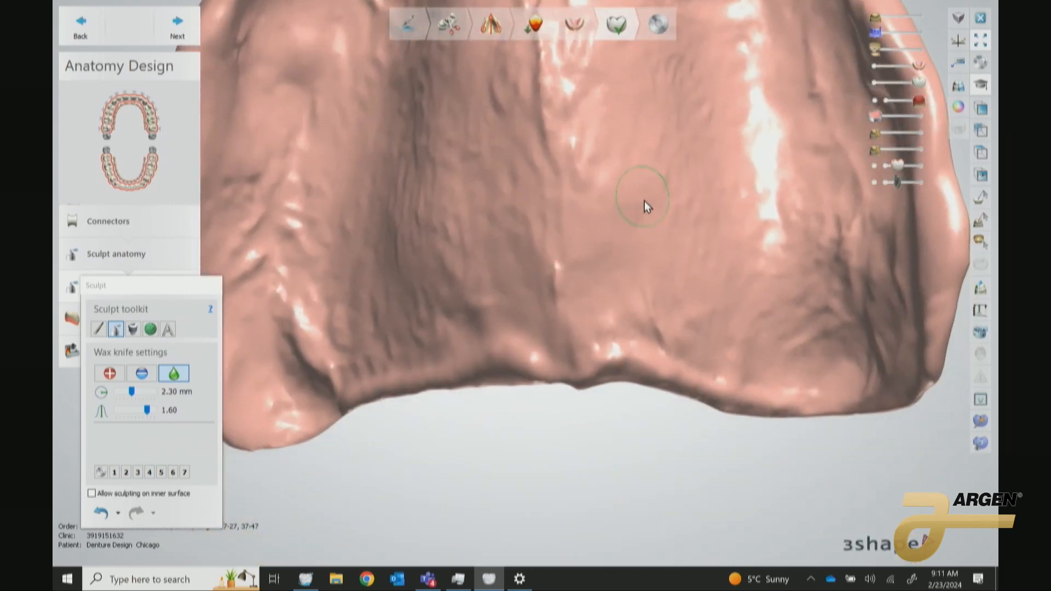
pyautogui.scroll(-1, 653, 208)
pyautogui.moveTo(655, 209)
pyautogui.mouseDown(button='right')
pyautogui.moveTo(645, 232)
pyautogui.moveTo(516, 324)
pyautogui.mouseUp(button='right')
pyautogui.moveTo(599, 302); pyautogui.dragTo(537, 302, button='right')
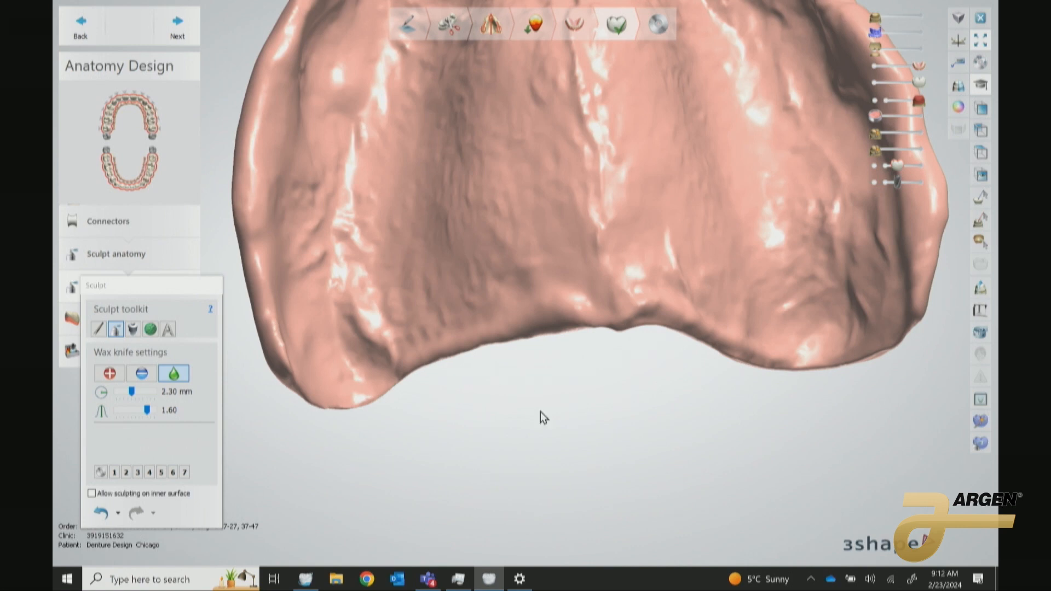
pyautogui.moveTo(669, 441); pyautogui.dragTo(705, 391, button='right')
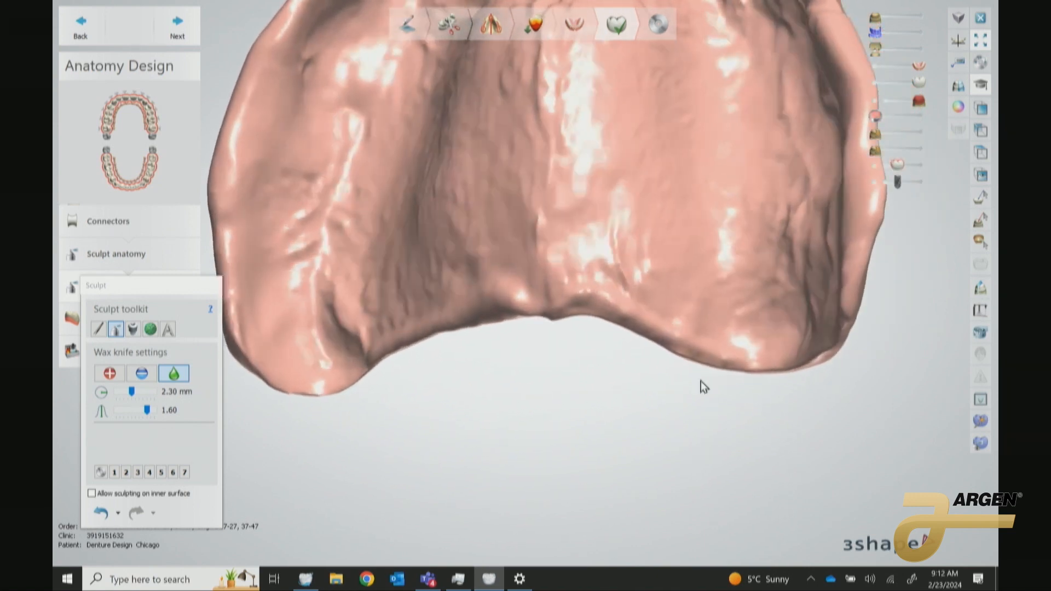
pyautogui.moveTo(732, 426); pyautogui.dragTo(553, 314, button='right')
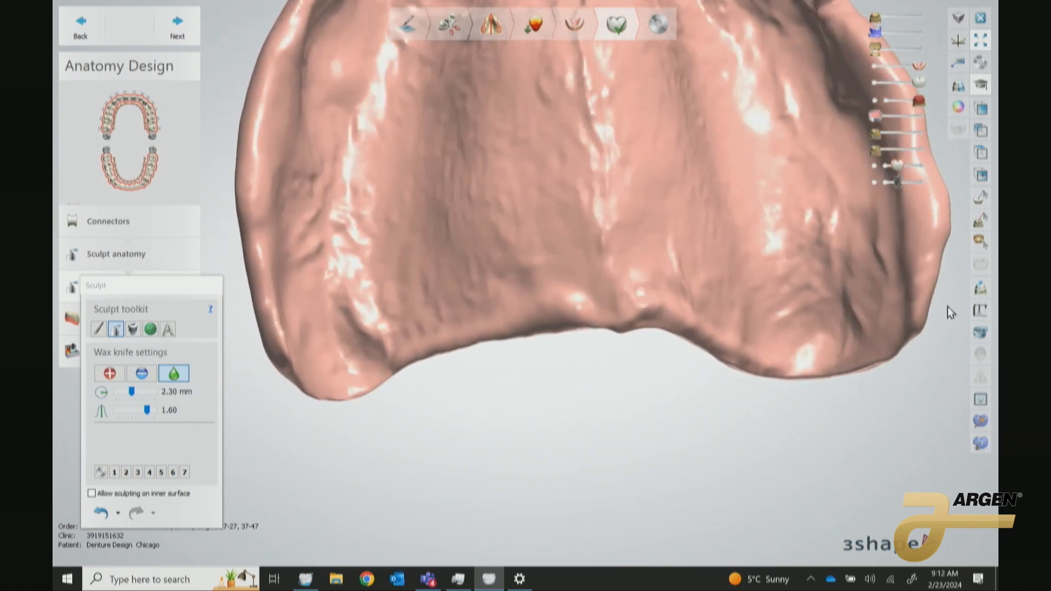
# Step: Cut a front-to-back 2D cross section through the upper palate, shift it towards the midline, and examine the posterior border's profile
pyautogui.click(981, 288)
pyautogui.moveTo(443, 80); pyautogui.dragTo(476, 495)
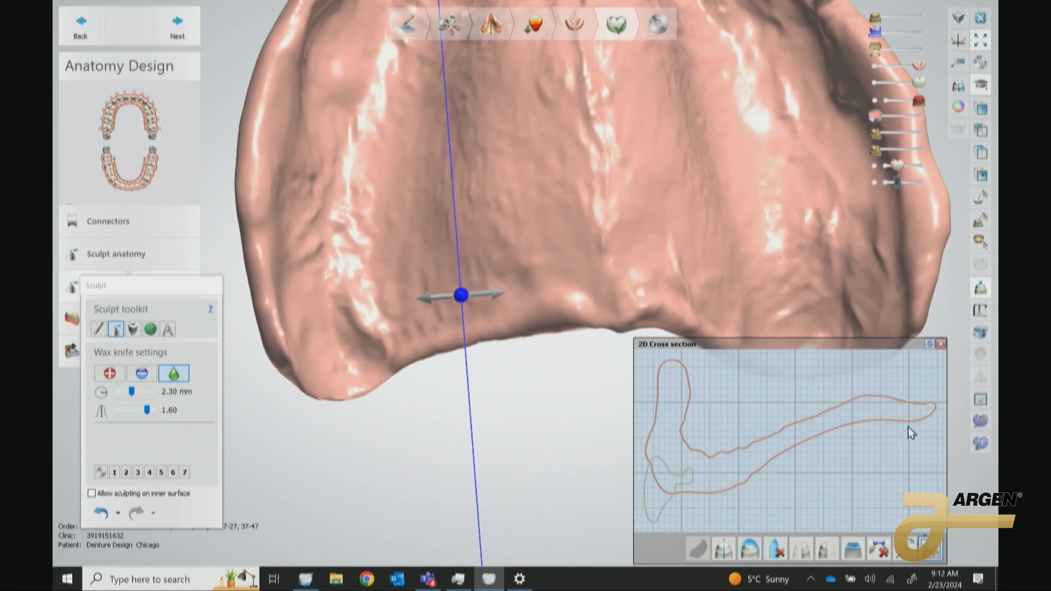
pyautogui.scroll(5, 927, 415)
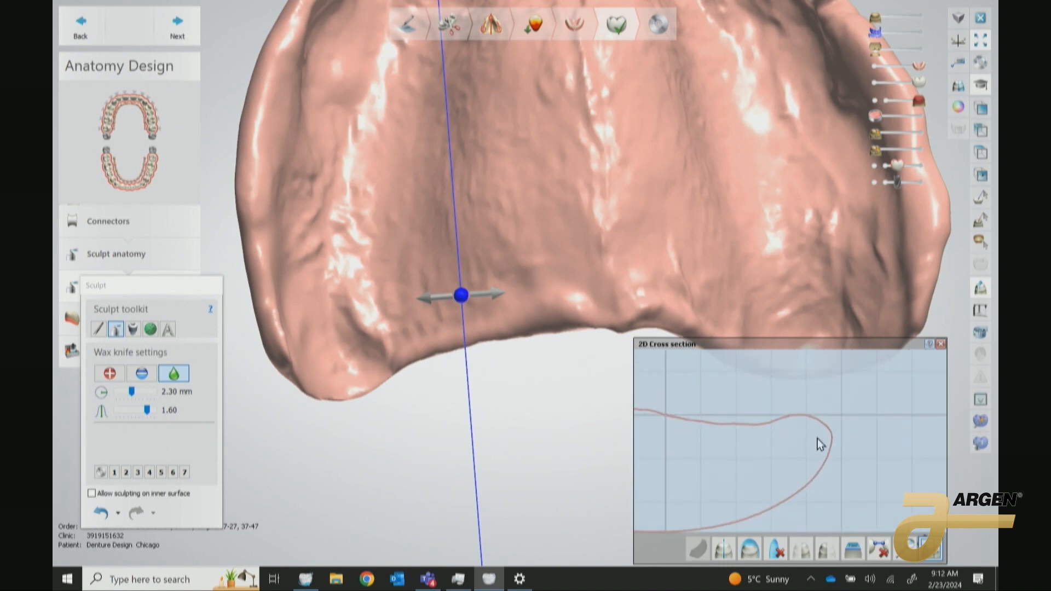
pyautogui.moveTo(461, 296); pyautogui.dragTo(517, 299)
pyautogui.scroll(3, 843, 473)
pyautogui.scroll(-6, 840, 466)
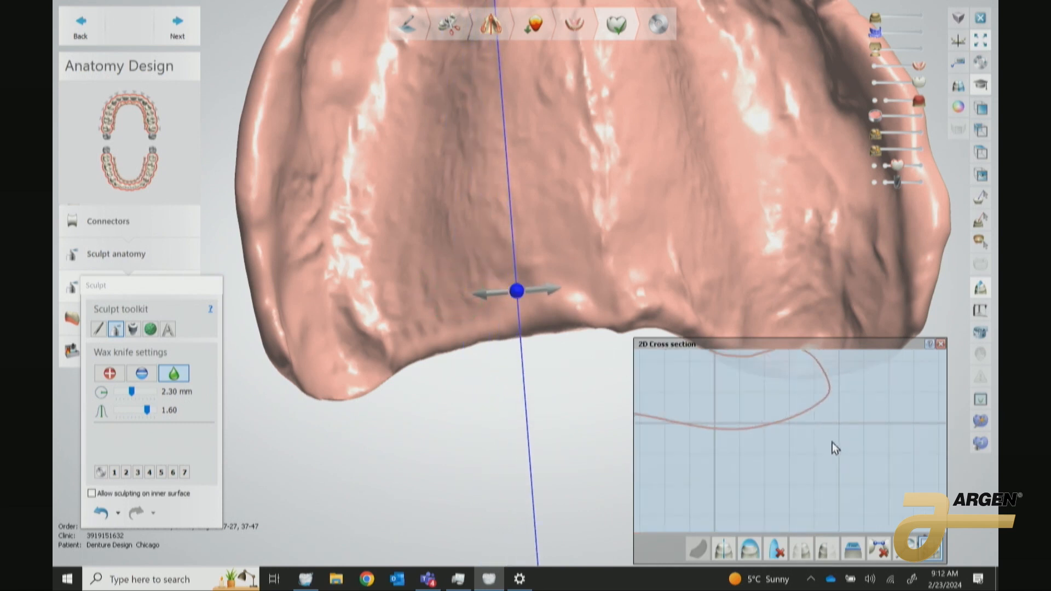
pyautogui.moveTo(720, 418); pyautogui.dragTo(731, 445, button='middle')
pyautogui.scroll(3, 806, 442)
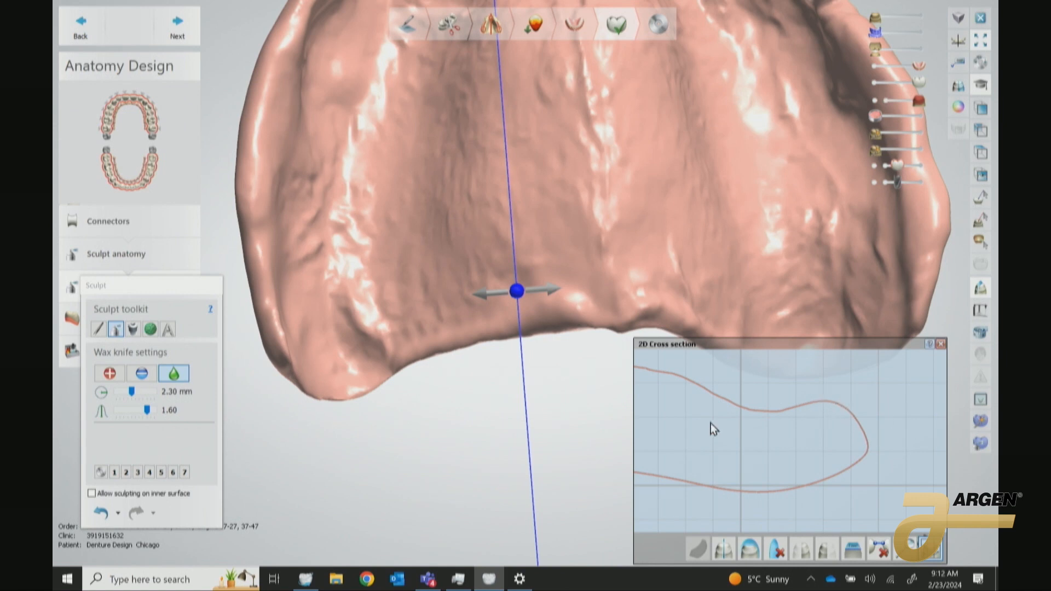
# Step: Close the 2D cross section and return to a front view of the whole upper denture
pyautogui.scroll(-5, 381, 346)
pyautogui.moveTo(380, 347); pyautogui.dragTo(889, 376, button='right')
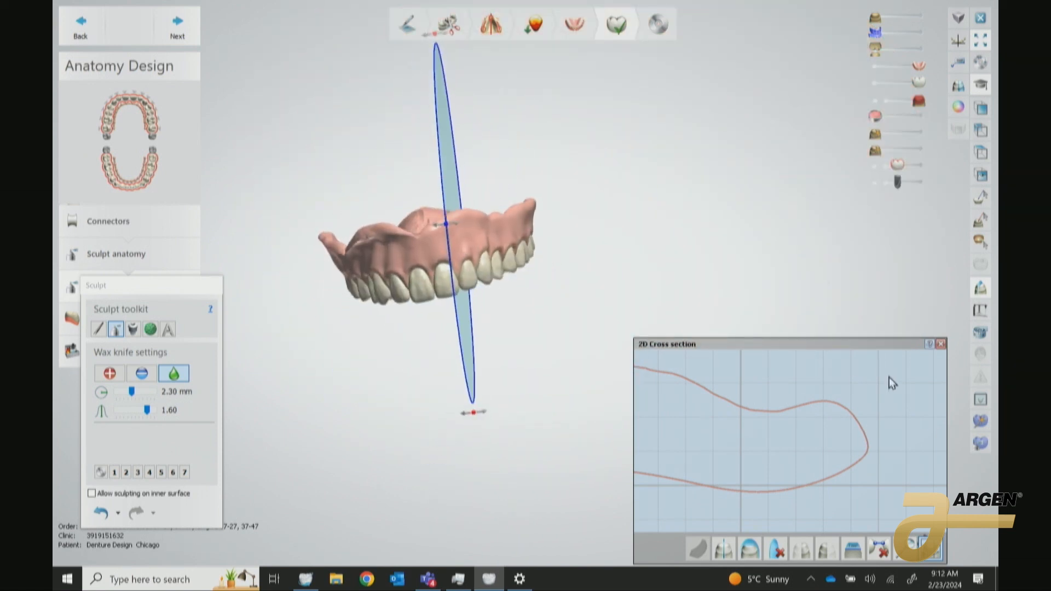
pyautogui.click(941, 344)
pyautogui.moveTo(891, 340); pyautogui.dragTo(633, 326, button='right')
pyautogui.scroll(4, 552, 350)
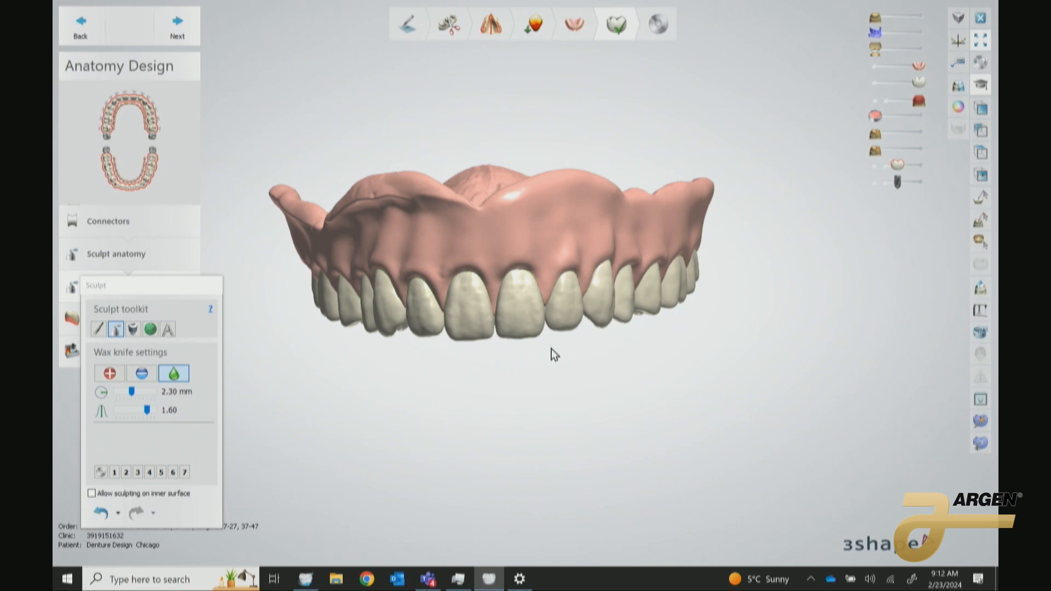
# Step: Finish the upper base sculpting, switch to the lower denture, open its denture base sculpting, and move the Sculpt window clear of the model
pyautogui.click(181, 34)
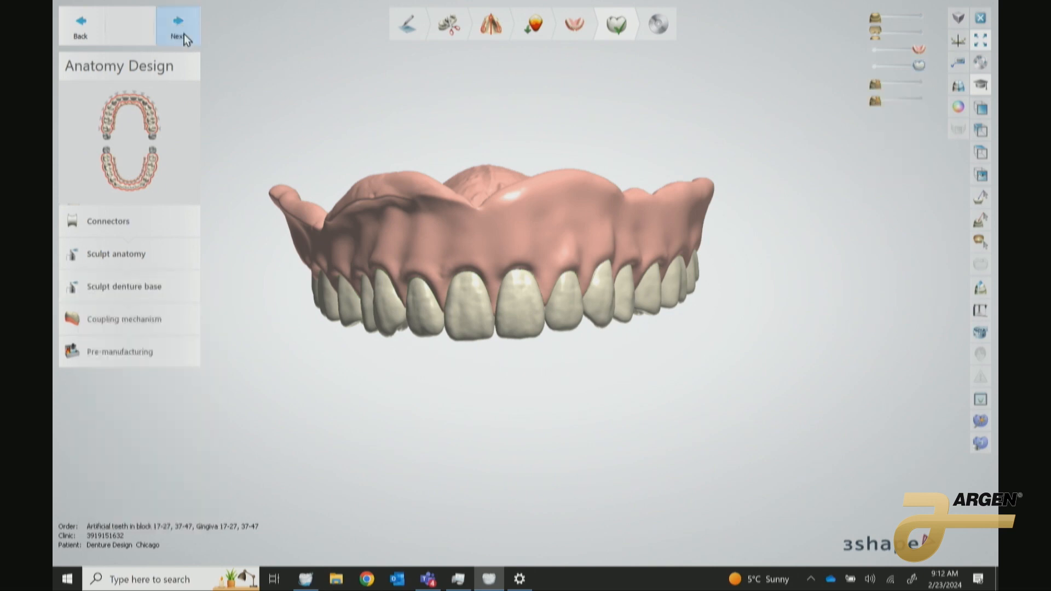
pyautogui.click(149, 175)
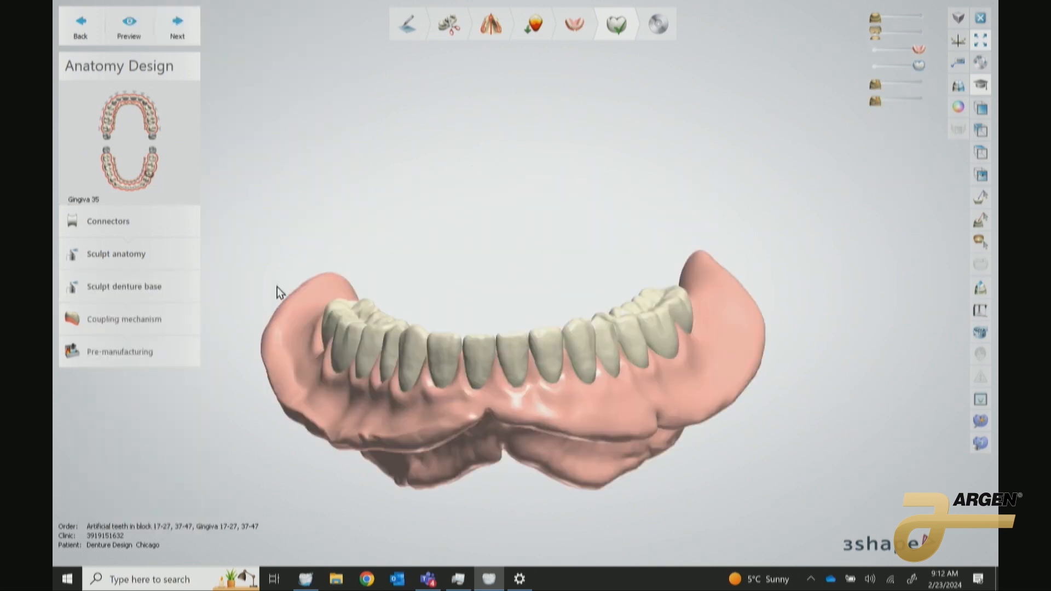
pyautogui.click(158, 291)
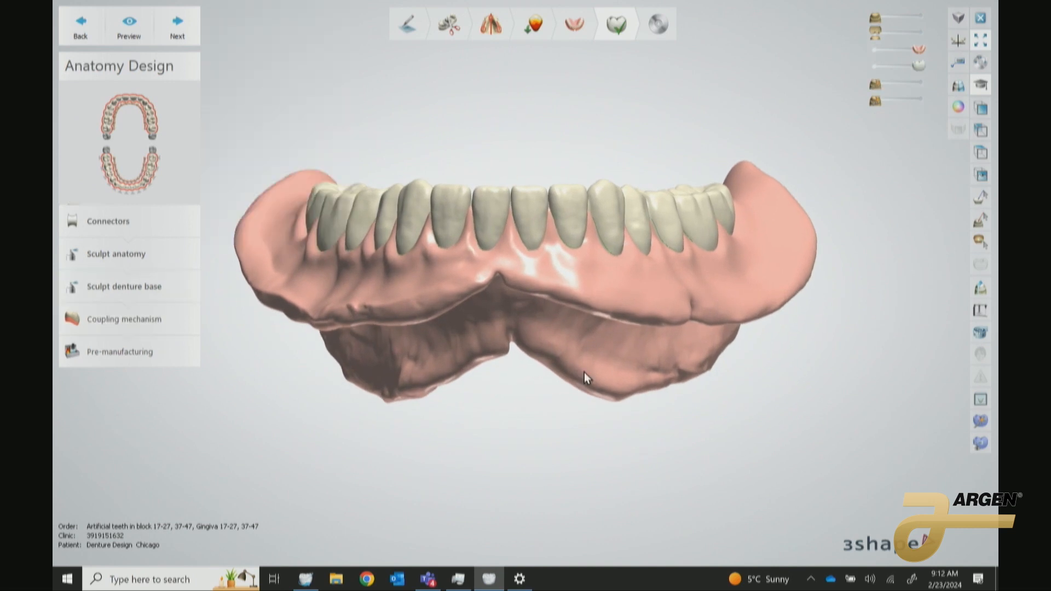
pyautogui.moveTo(615, 386)
pyautogui.mouseDown(button='right')
pyautogui.moveTo(571, 382)
pyautogui.moveTo(599, 408)
pyautogui.mouseUp(button='right')
pyautogui.moveTo(679, 314); pyautogui.dragTo(705, 268, button='right')
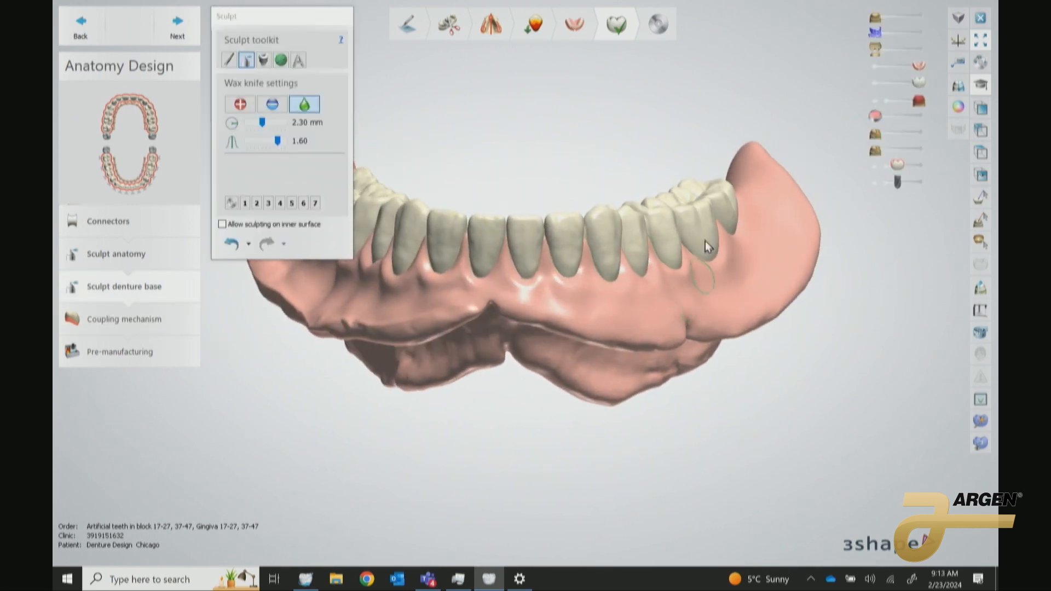
pyautogui.moveTo(258, 19); pyautogui.dragTo(56, 304)
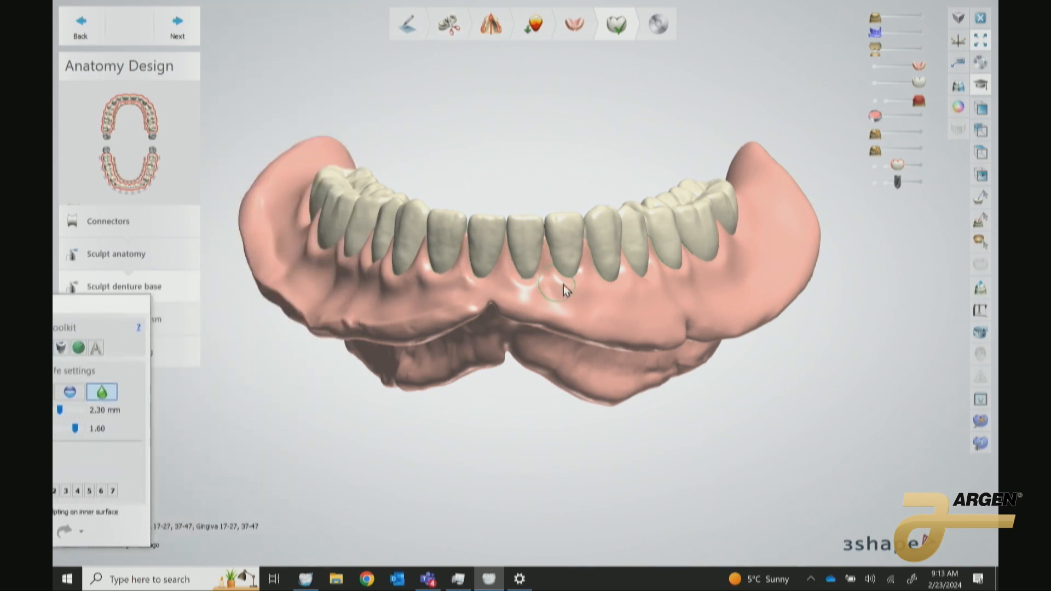
# Step: Examine the lower denture's facial gingiva, intaglio surface, lingual flanges and occlusal surfaces for areas where teeth break through the base
pyautogui.moveTo(567, 386); pyautogui.dragTo(718, 380, button='right')
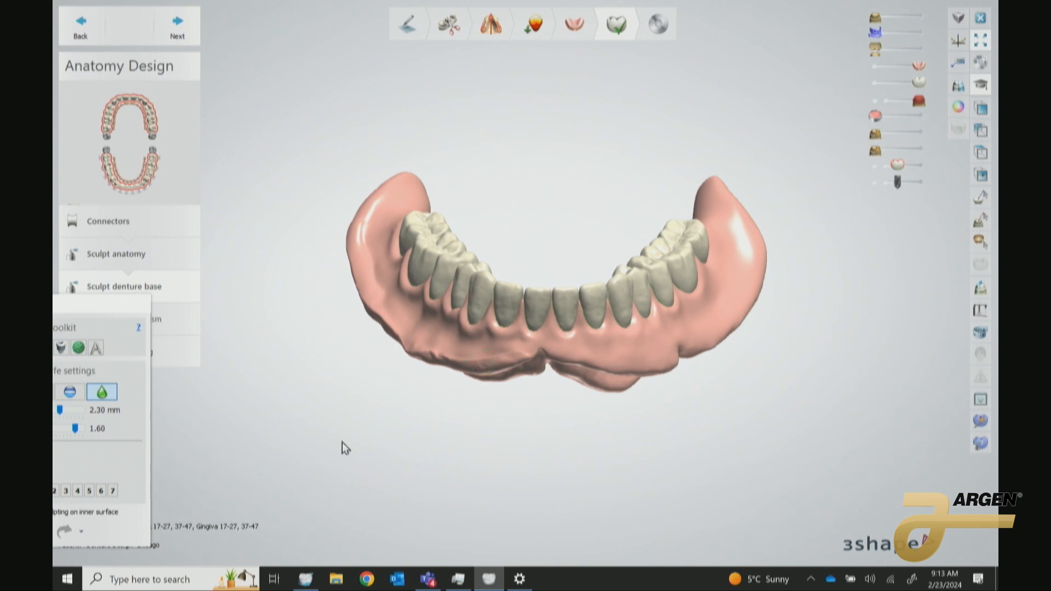
pyautogui.moveTo(510, 467); pyautogui.dragTo(509, 451, button='right')
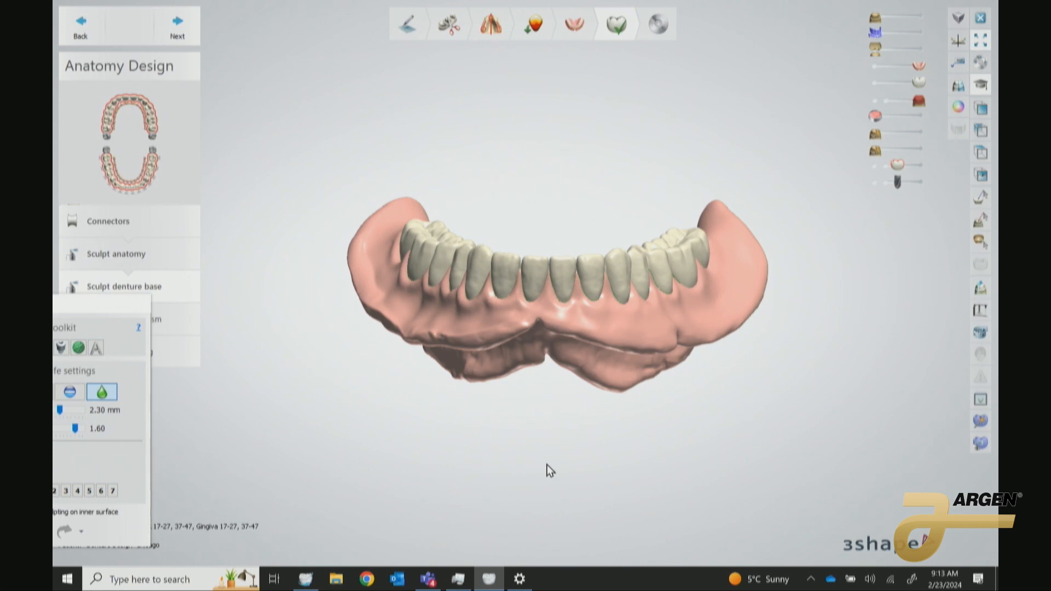
pyautogui.moveTo(552, 498); pyautogui.dragTo(548, 354, button='right')
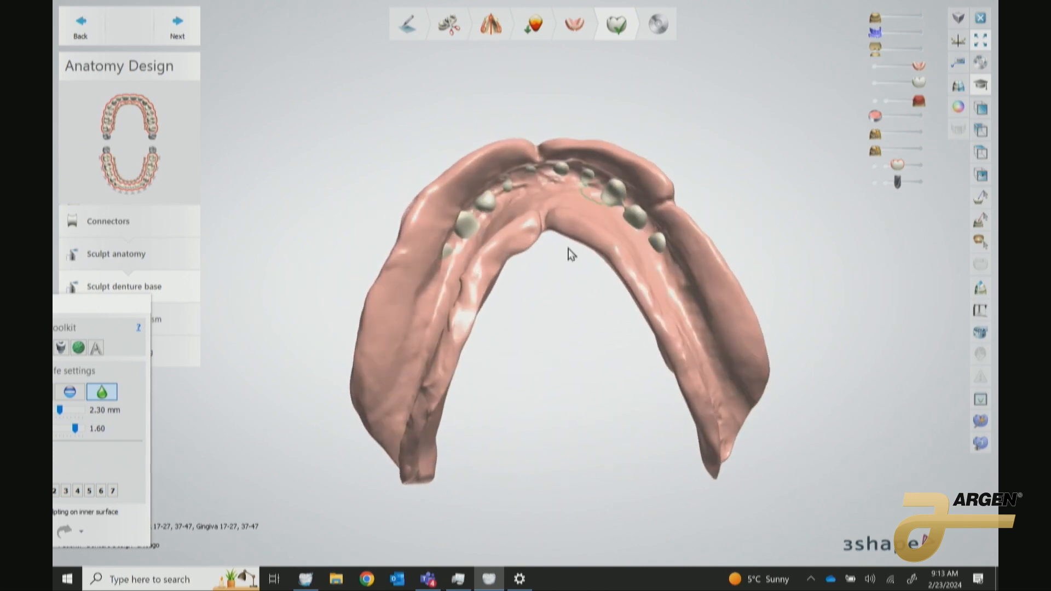
pyautogui.moveTo(572, 218); pyautogui.dragTo(573, 280, button='right')
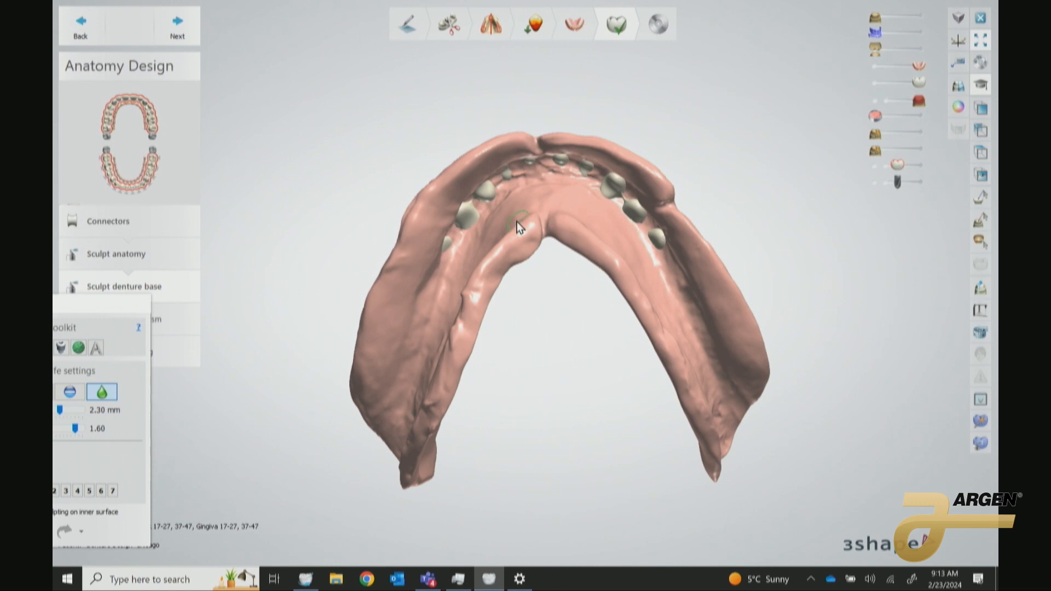
pyautogui.moveTo(471, 452); pyautogui.dragTo(479, 359, button='right')
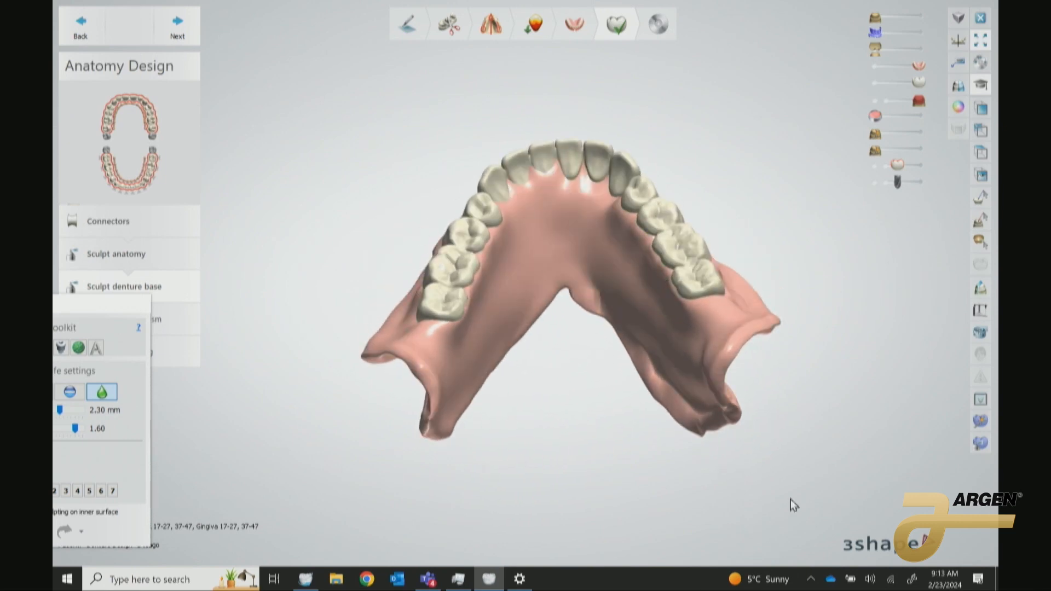
pyautogui.moveTo(721, 301); pyautogui.dragTo(622, 456, button='right')
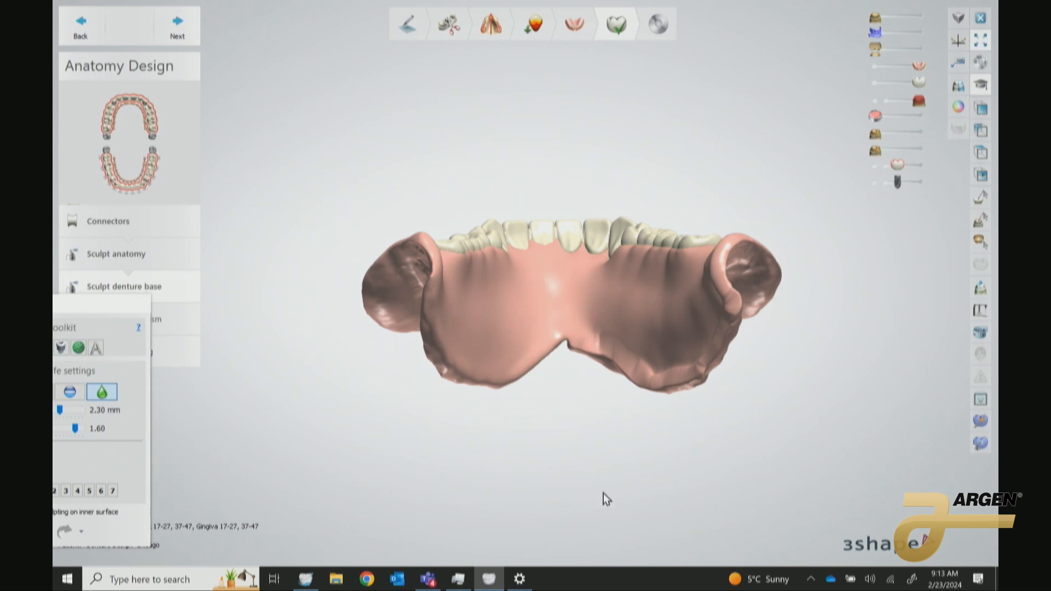
pyautogui.moveTo(612, 455)
pyautogui.mouseDown(button='right')
pyautogui.moveTo(573, 419)
pyautogui.moveTo(555, 287)
pyautogui.mouseUp(button='right')
pyautogui.moveTo(445, 347); pyautogui.dragTo(592, 280, button='right')
pyautogui.scroll(2, 597, 206)
pyautogui.moveTo(597, 206); pyautogui.dragTo(654, 197, button='right')
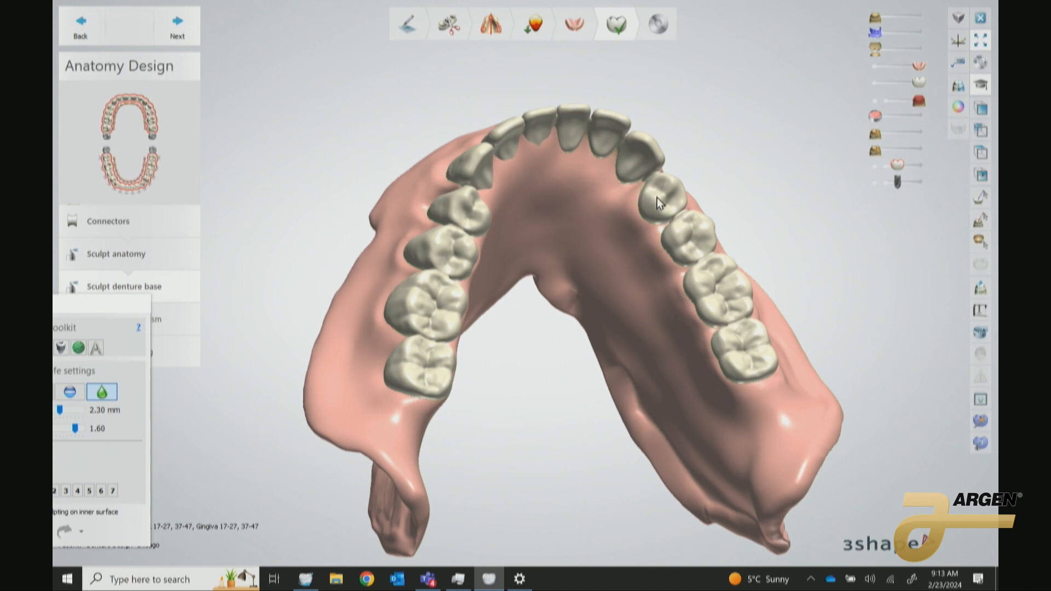